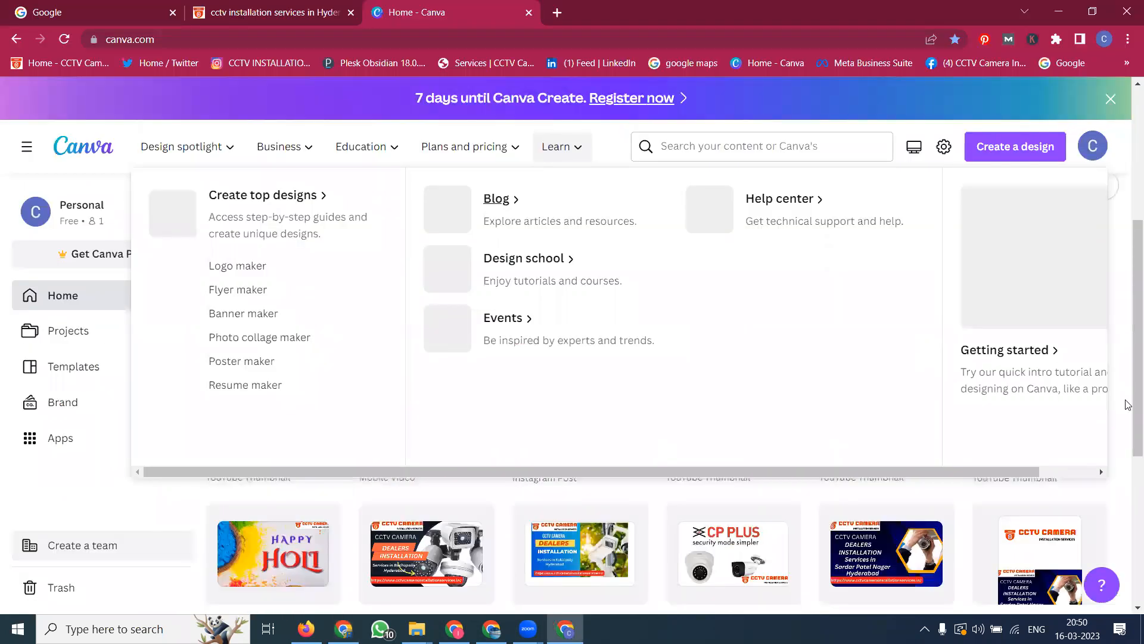
# Step: Open the 'CCTV Camera Dealers And Installation Services in Hyderabad' mobile video design and delete its first page
pyautogui.scroll(-5, 723, 457)
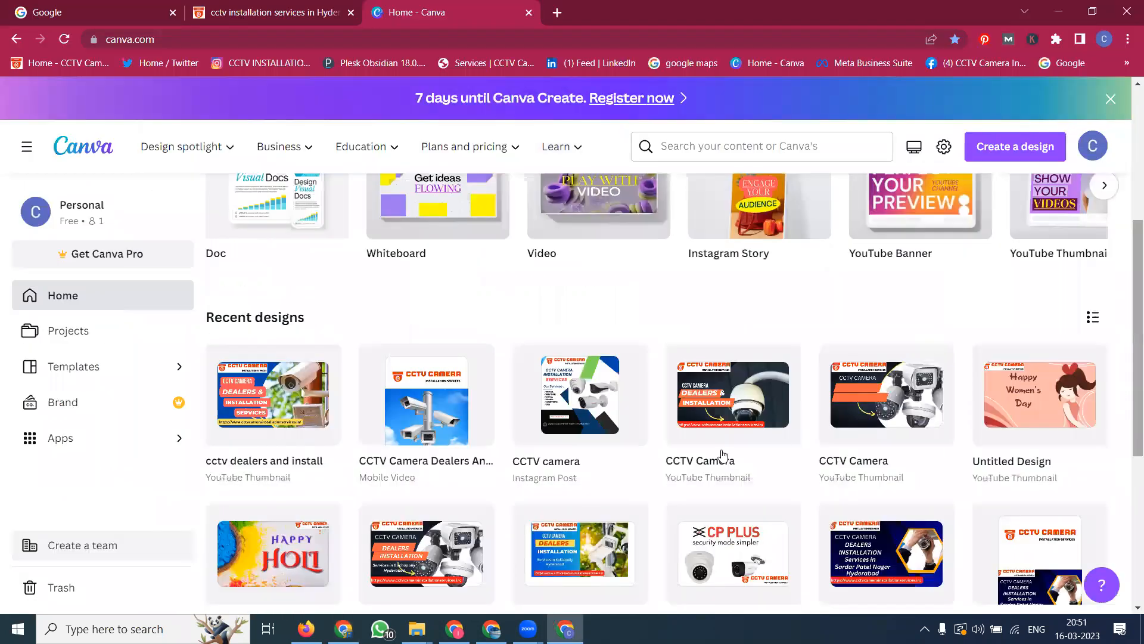
pyautogui.click(453, 444)
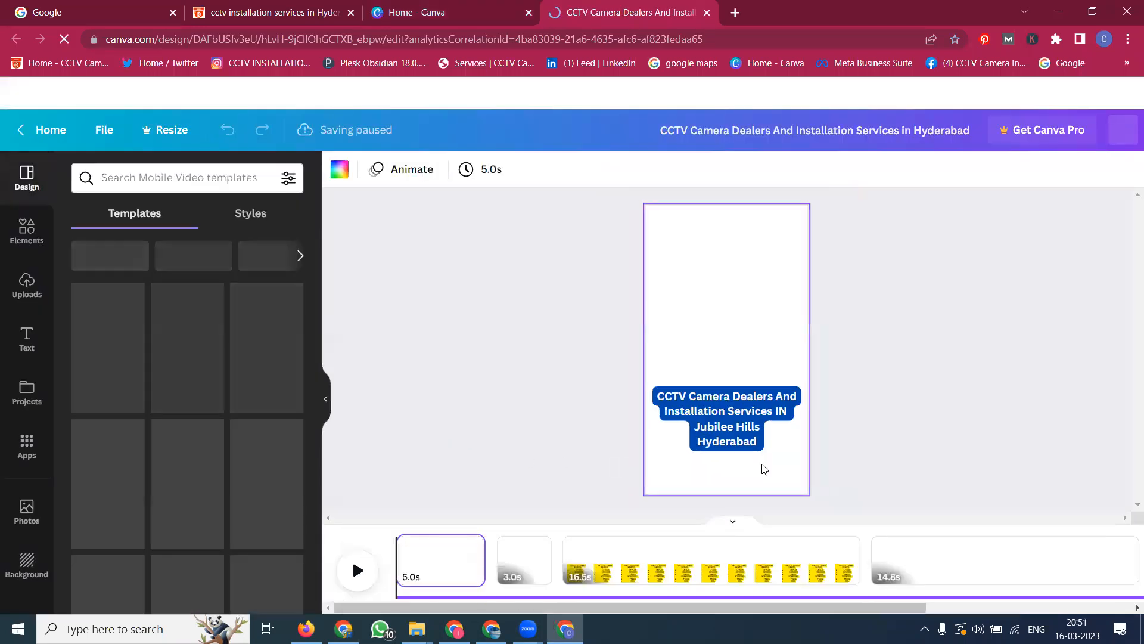
pyautogui.scroll(-1, 926, 477)
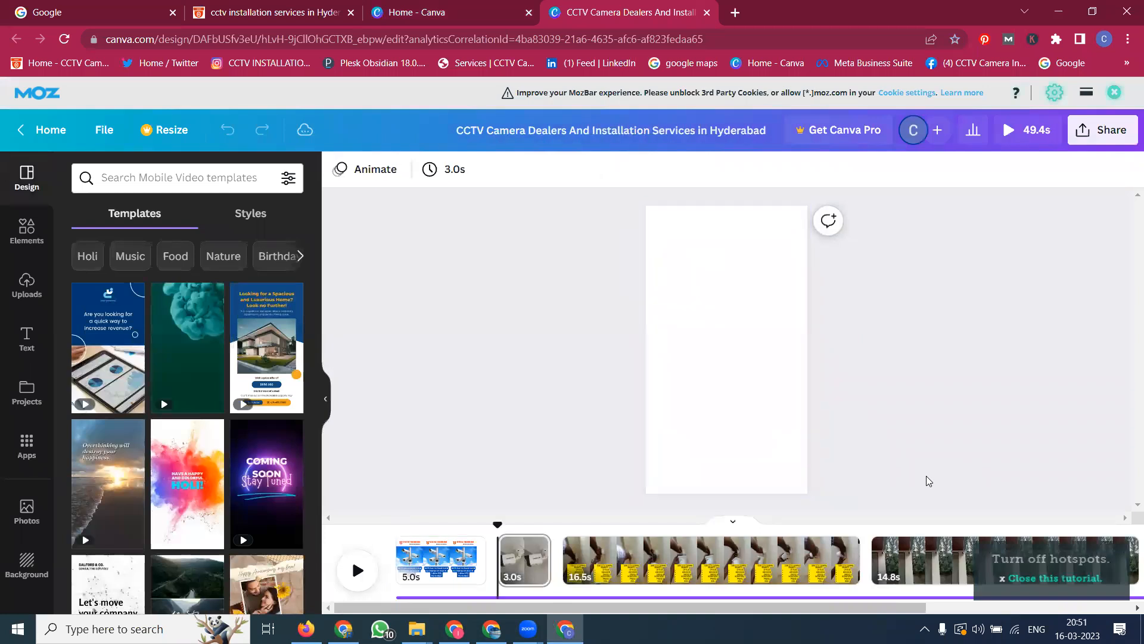
pyautogui.scroll(-2, 993, 490)
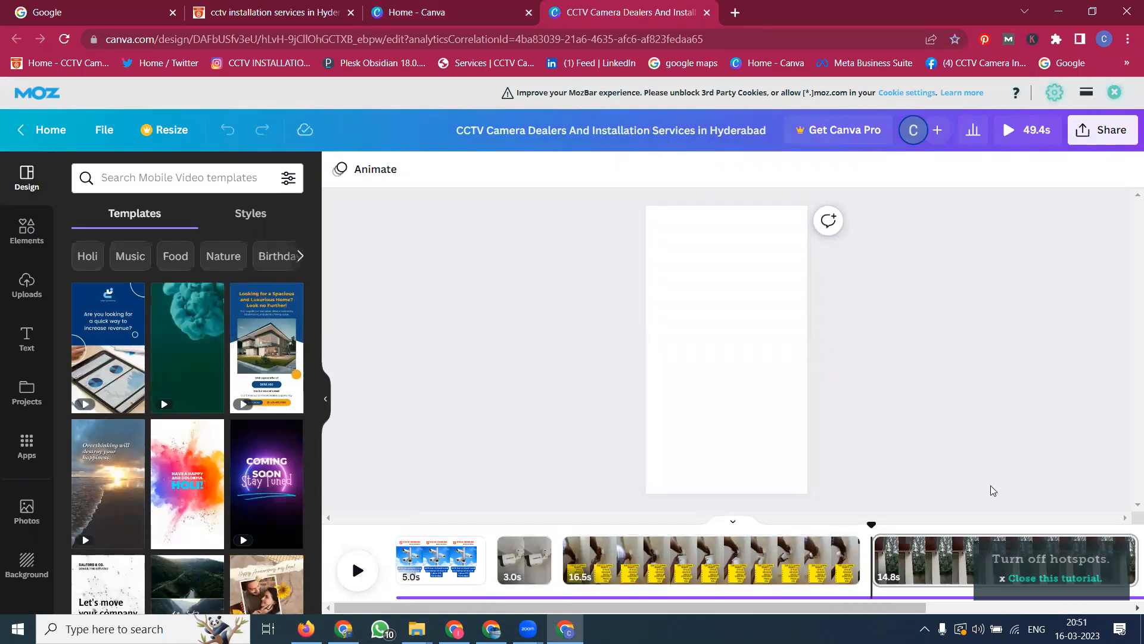
pyautogui.scroll(-2, 993, 490)
pyautogui.scroll(4, 993, 490)
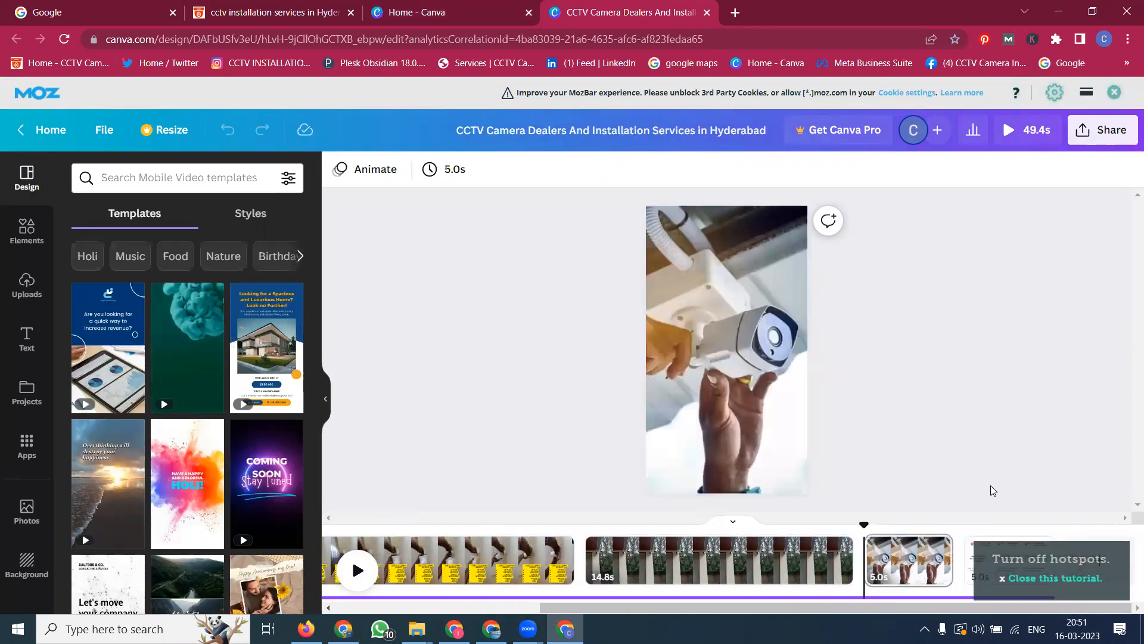
pyautogui.scroll(1, 993, 490)
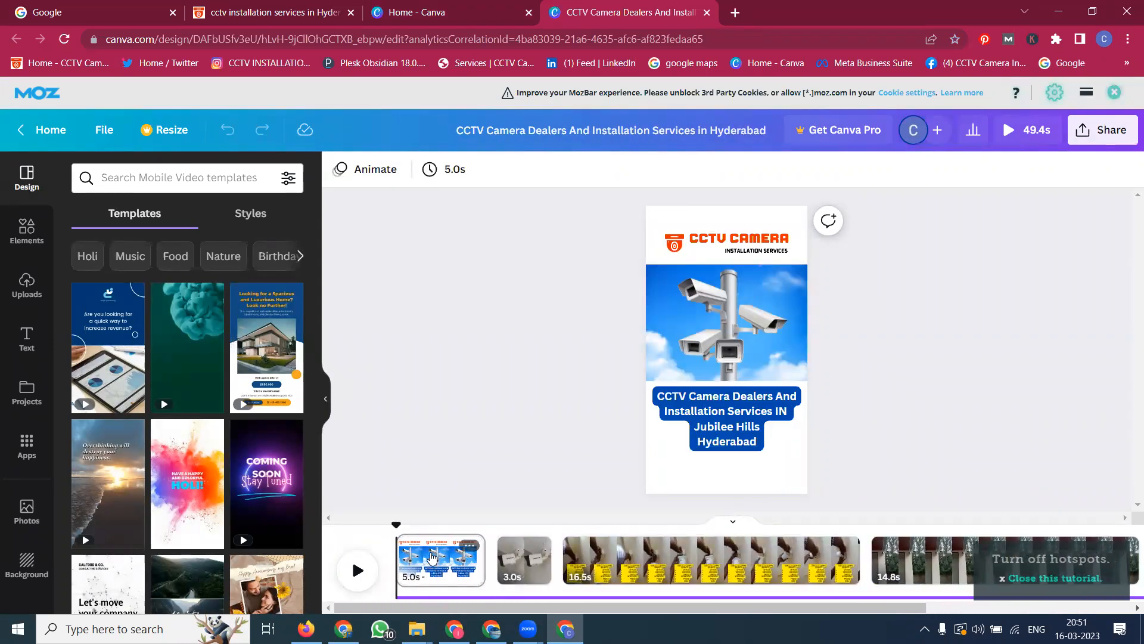
pyautogui.rightClick(433, 556)
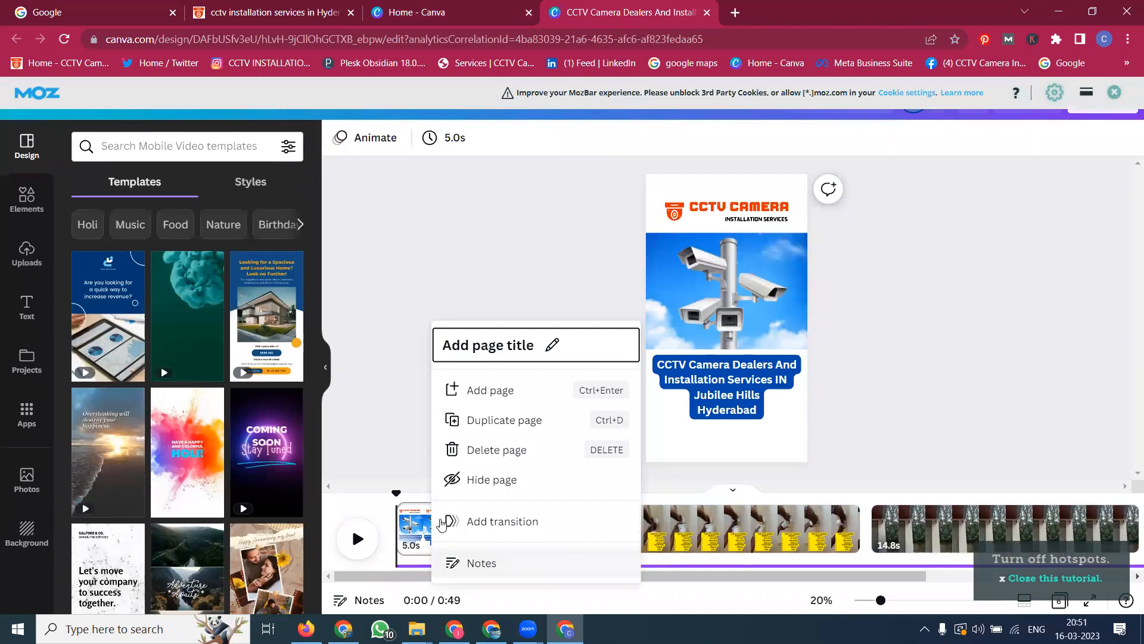
pyautogui.click(464, 448)
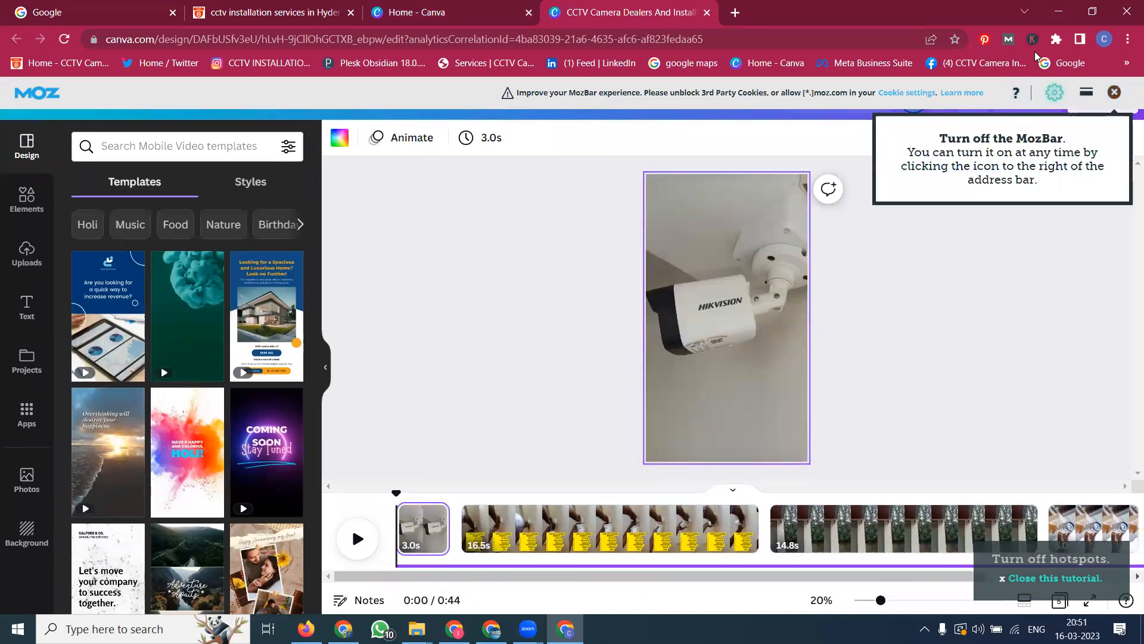
# Step: Download the design as an MP4 video at 1080p including all pages
pyautogui.click(1007, 39)
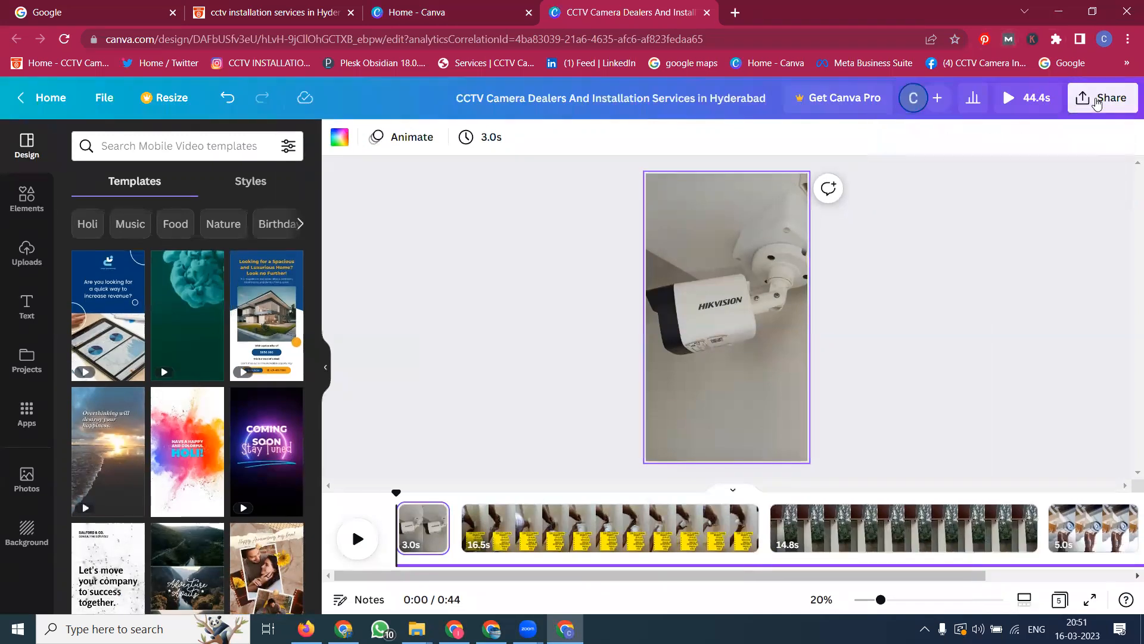
pyautogui.click(1096, 102)
pyautogui.click(950, 475)
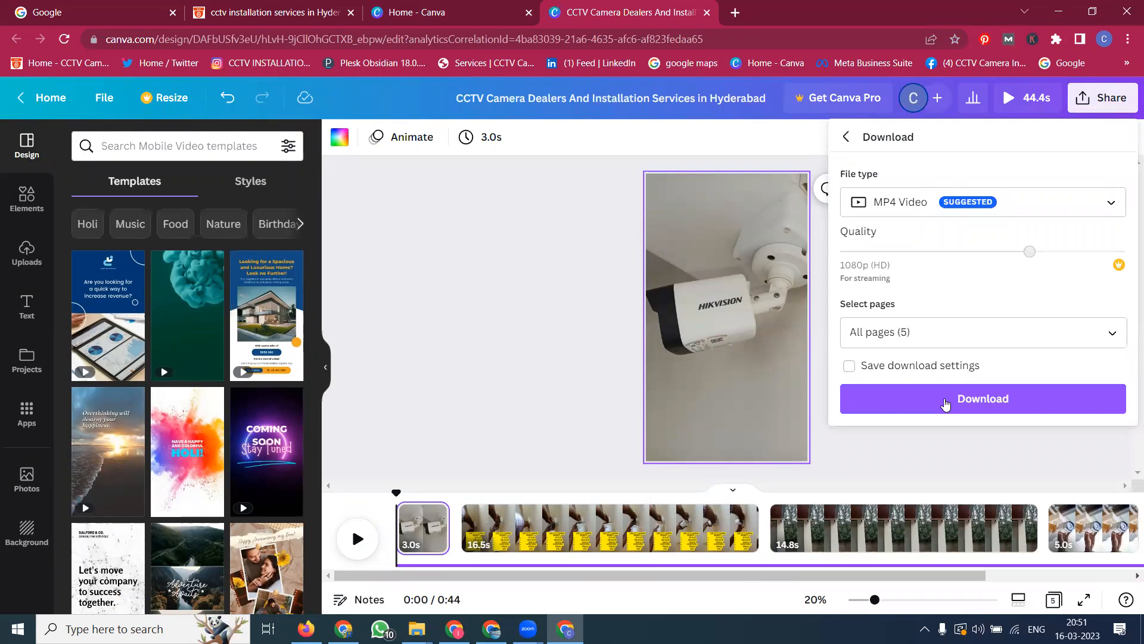
pyautogui.click(945, 404)
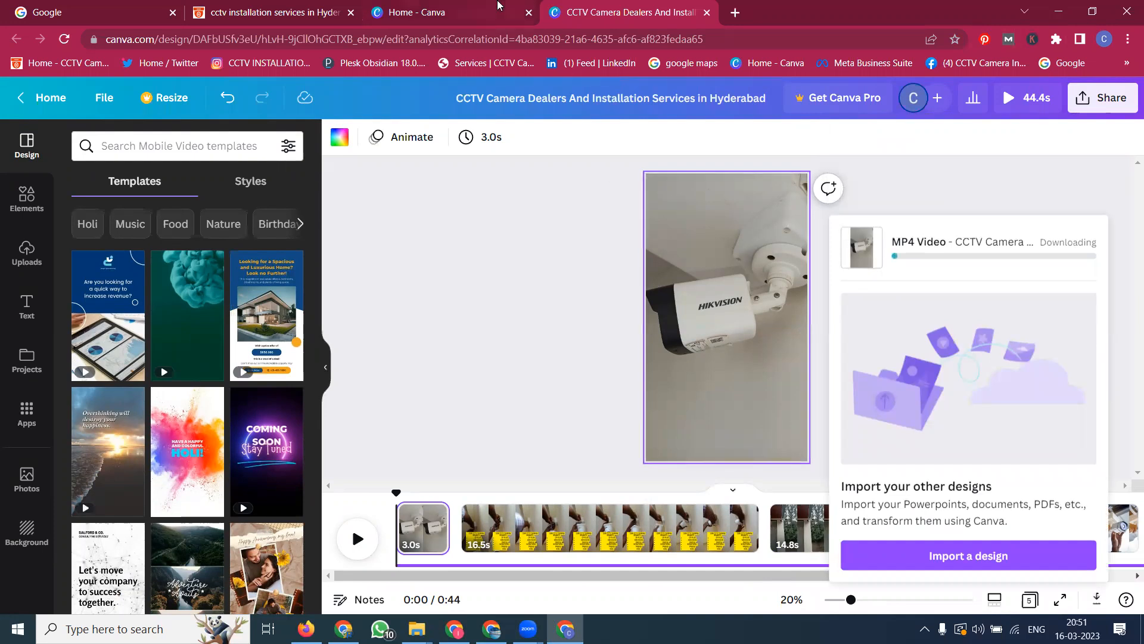
# Step: Create a new YouTube Video design from the Canva home page's video options
pyautogui.click(499, 5)
pyautogui.scroll(5, 708, 242)
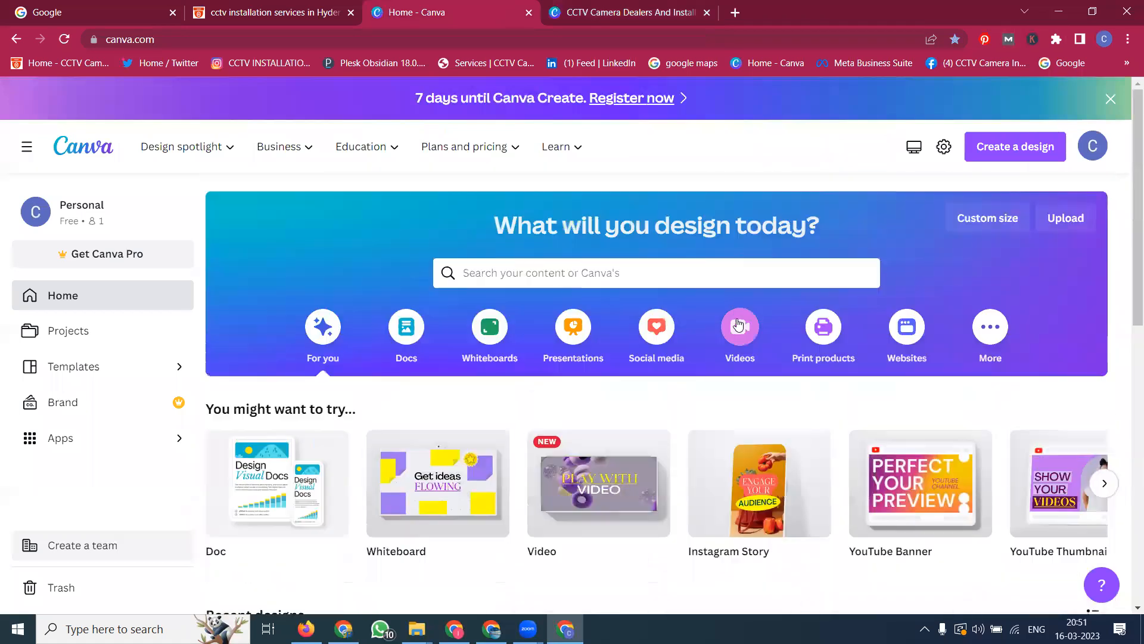
pyautogui.click(740, 327)
pyautogui.scroll(-4, 852, 259)
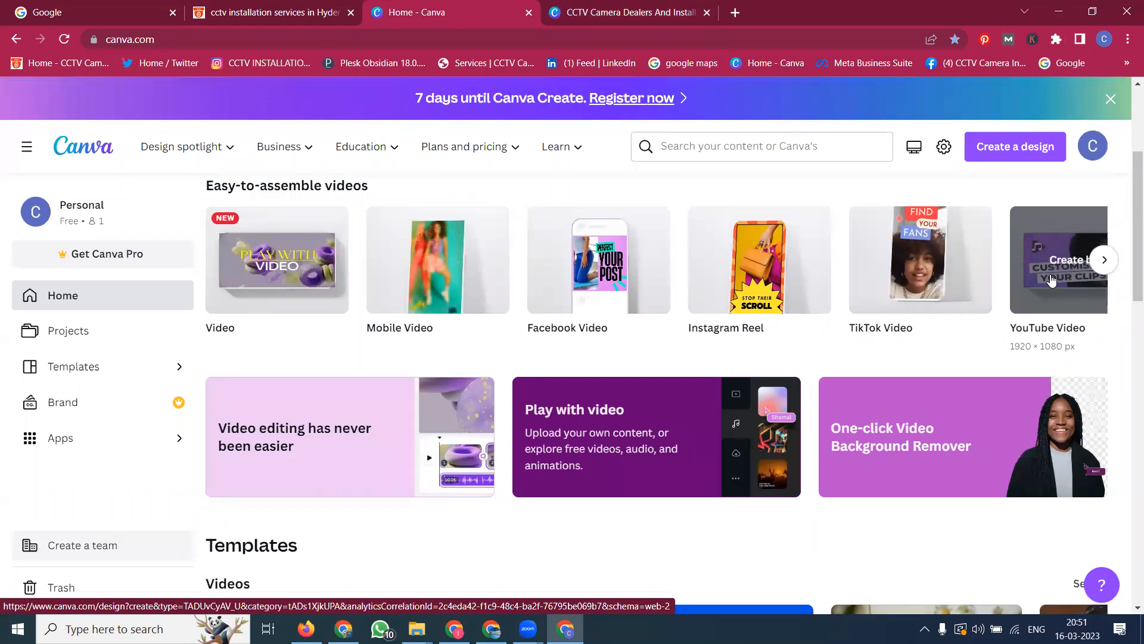
pyautogui.click(1052, 280)
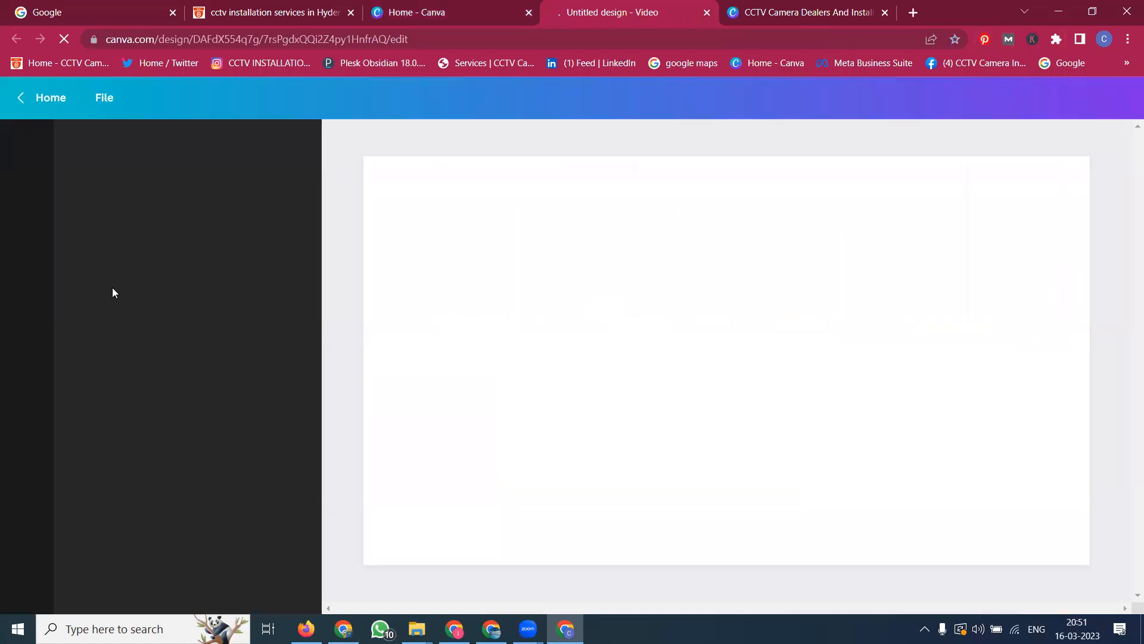
# Step: Upload the CCTV Camera image from the cctvcamerainstallationservices project folder
pyautogui.click(41, 256)
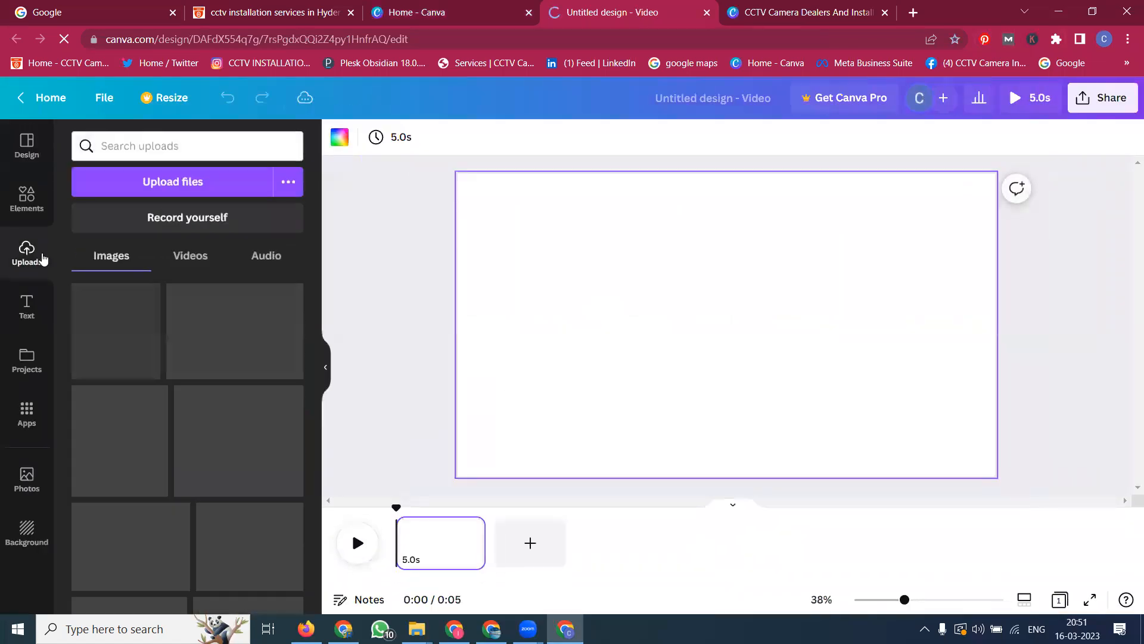
pyautogui.click(158, 183)
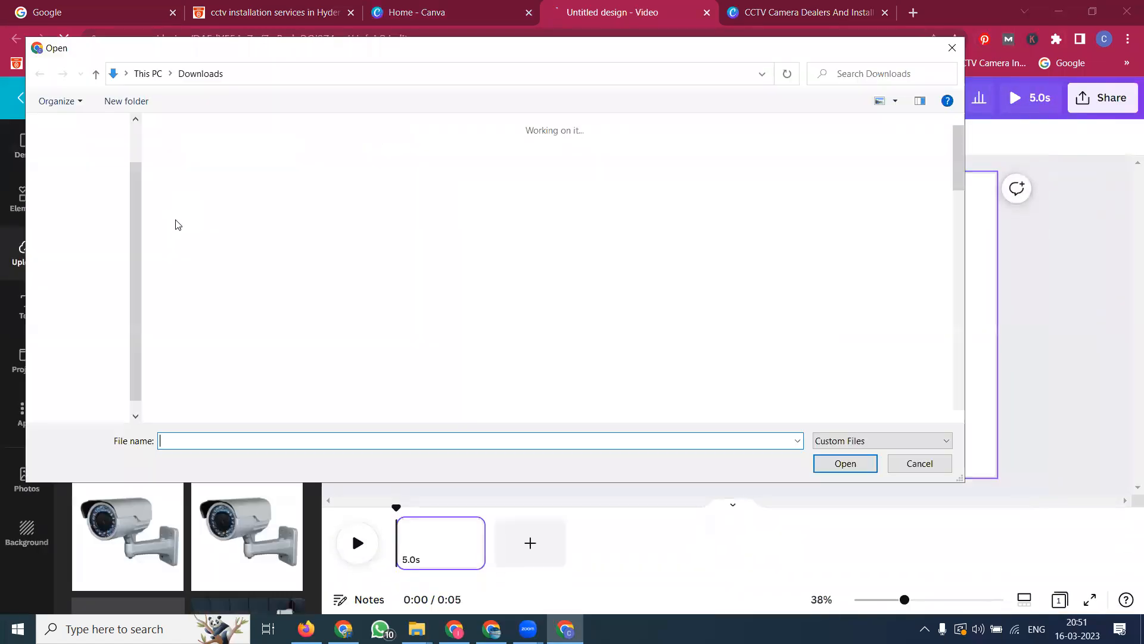
pyautogui.click(110, 377)
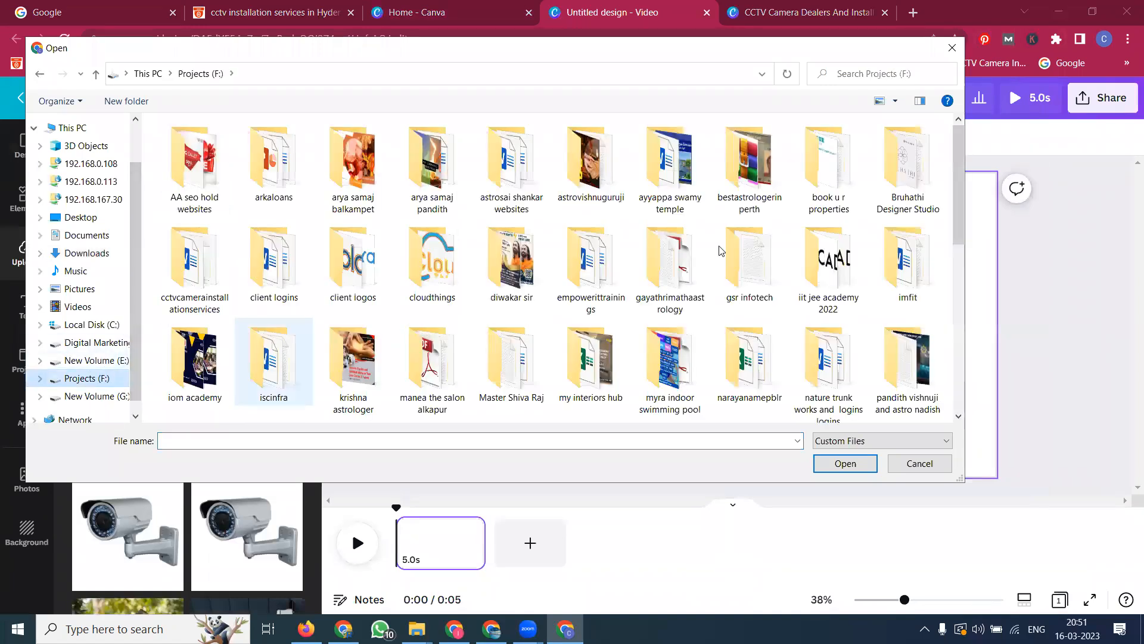
pyautogui.doubleClick(230, 267)
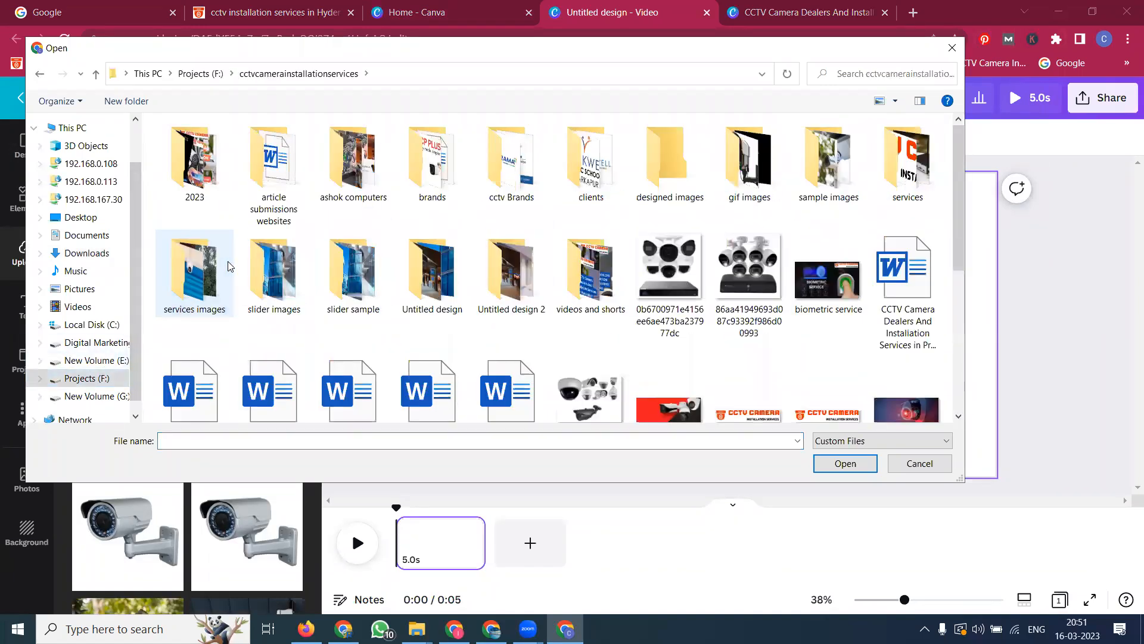
pyautogui.scroll(-5, 198, 171)
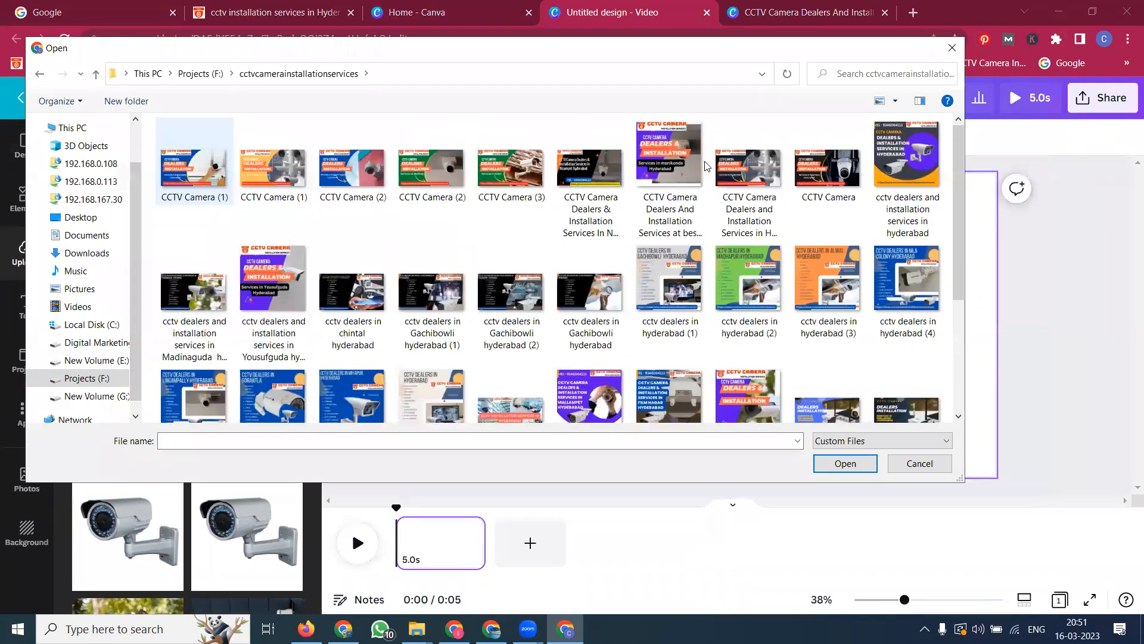
pyautogui.doubleClick(809, 169)
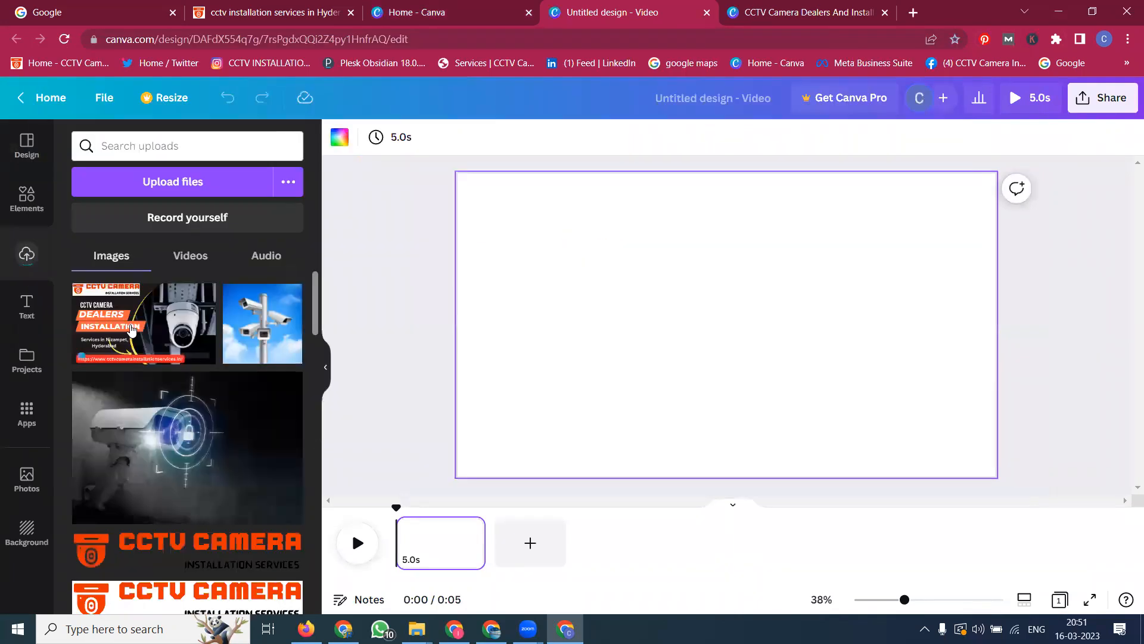
# Step: Add the uploaded CCTV image to the first page and set it as the page background
pyautogui.click(132, 330)
pyautogui.rightClick(638, 280)
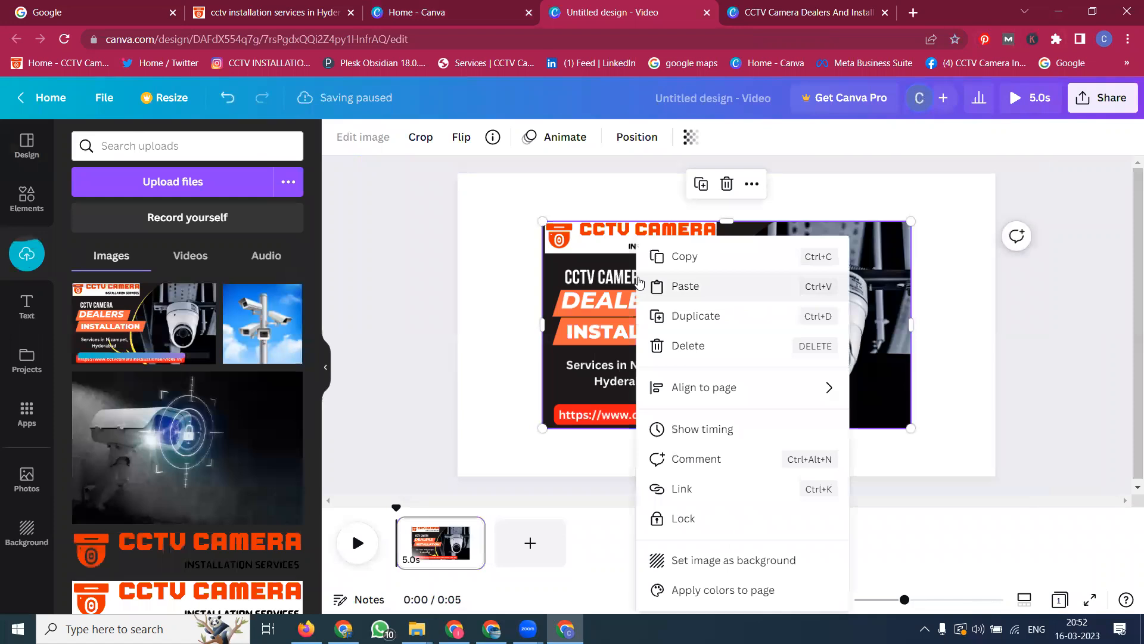
pyautogui.click(709, 560)
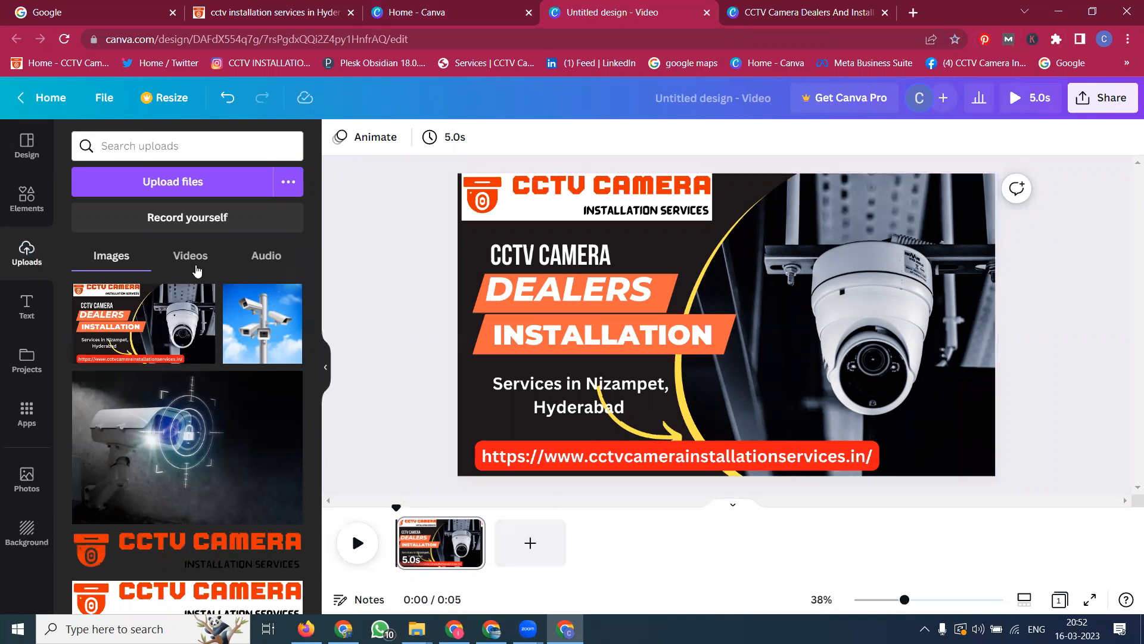
# Step: Add the uploaded cc tv audio.mp3 track to the video
pyautogui.click(254, 255)
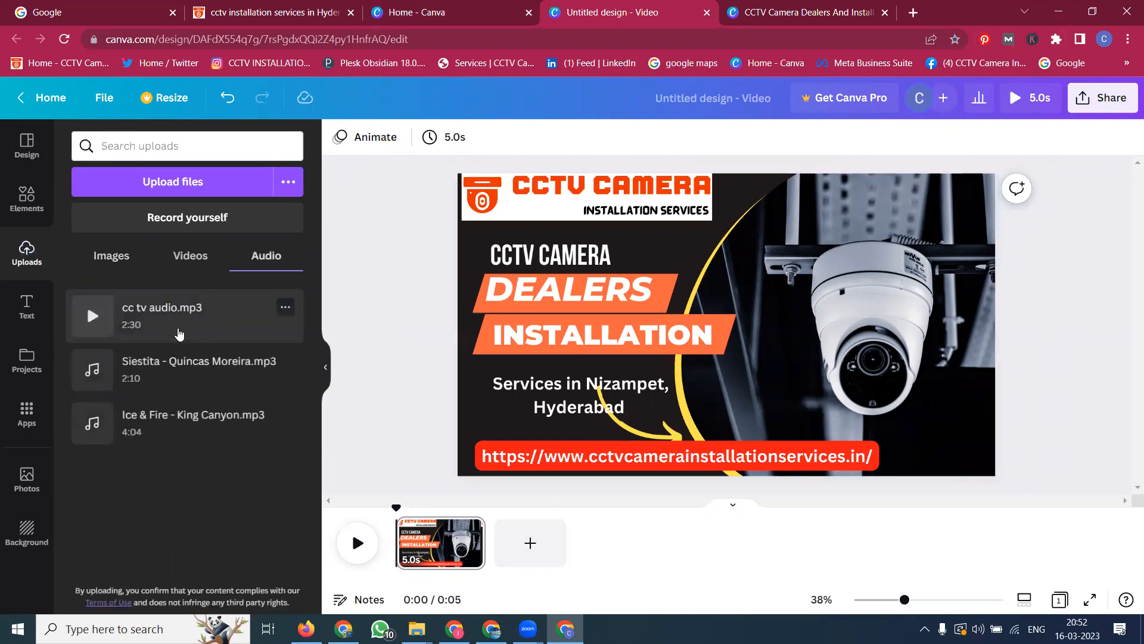
pyautogui.click(173, 319)
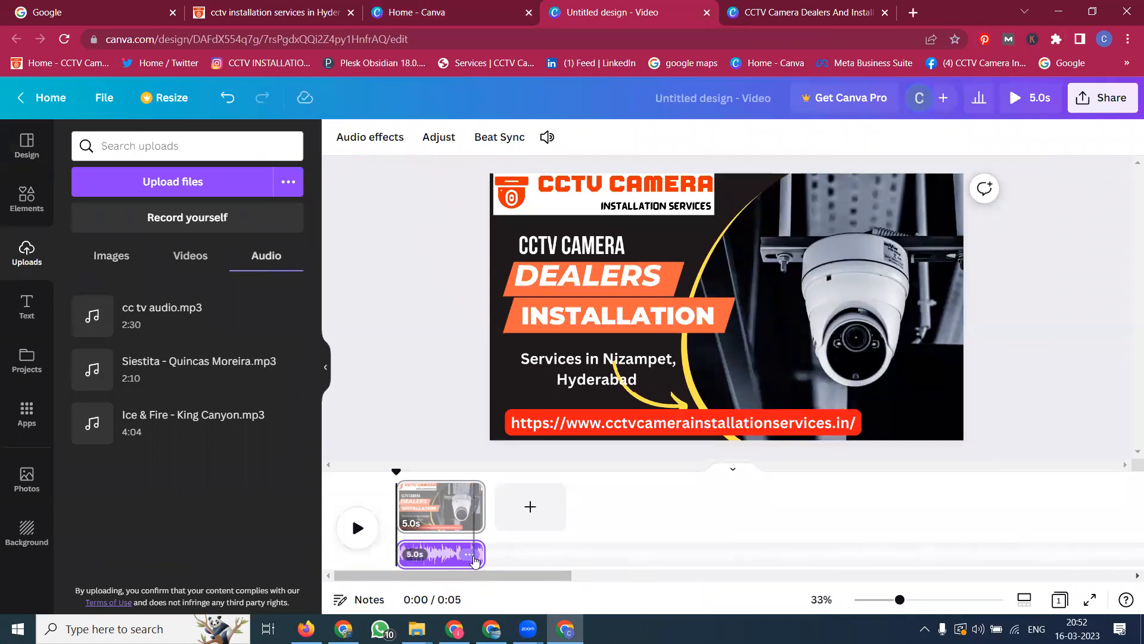
# Step: Check the MP4 download progress of the other design and return to the new video
pyautogui.click(848, 4)
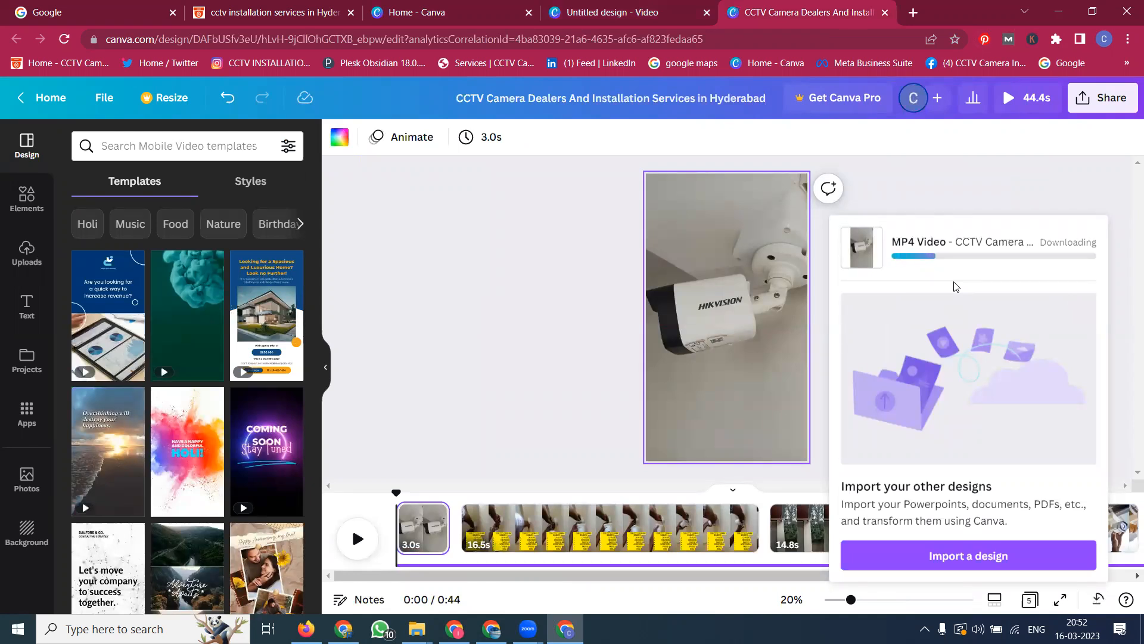
pyautogui.click(566, 5)
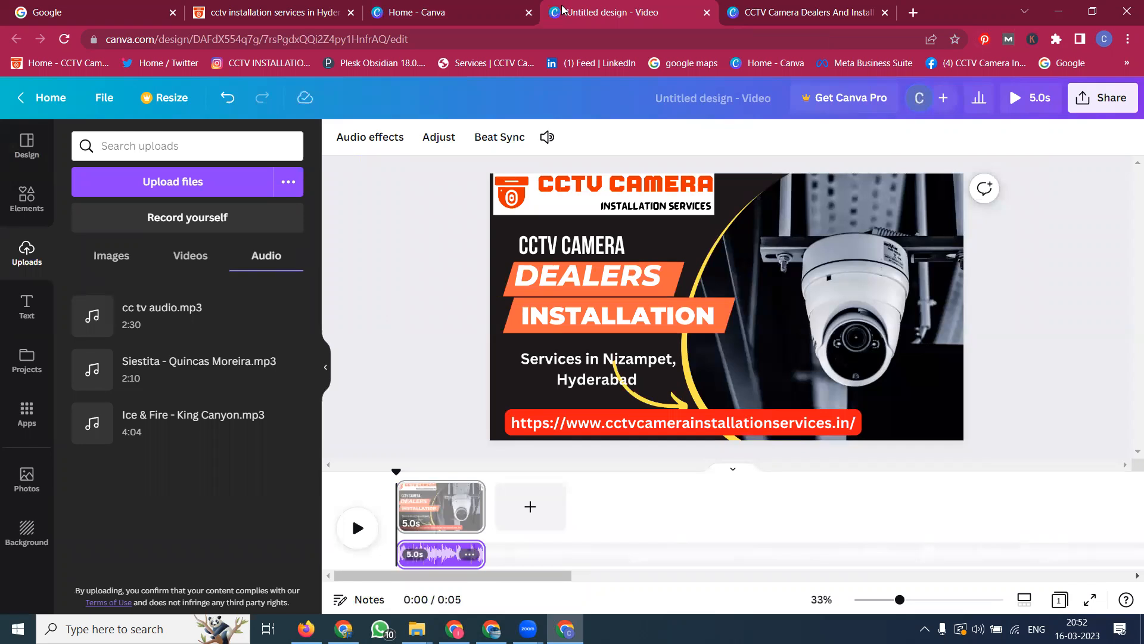
pyautogui.click(173, 255)
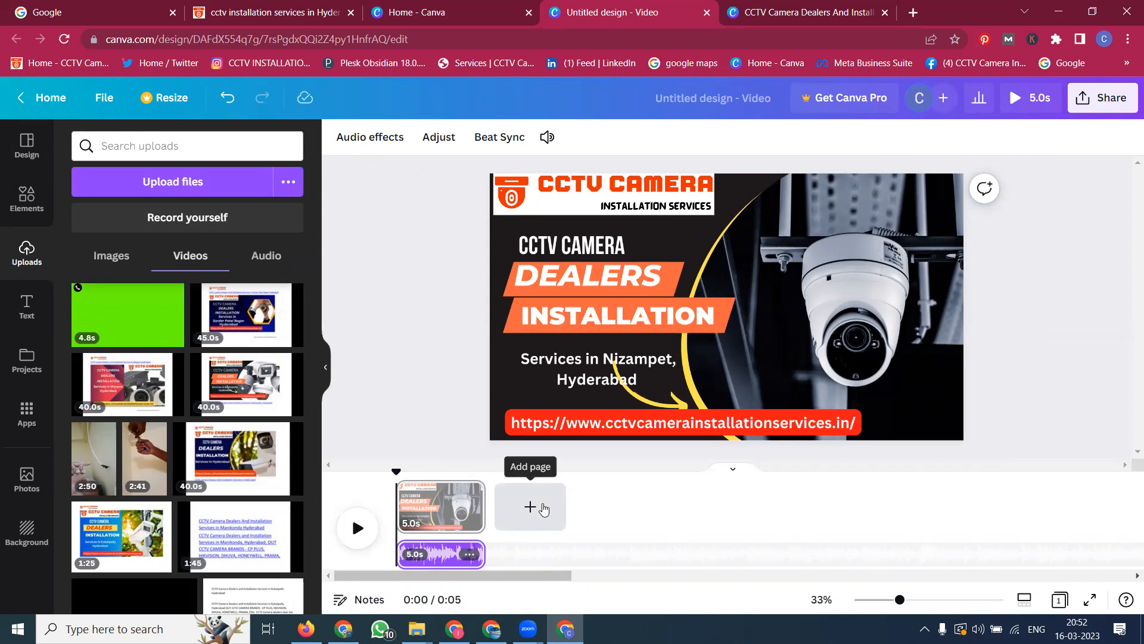
pyautogui.click(813, 16)
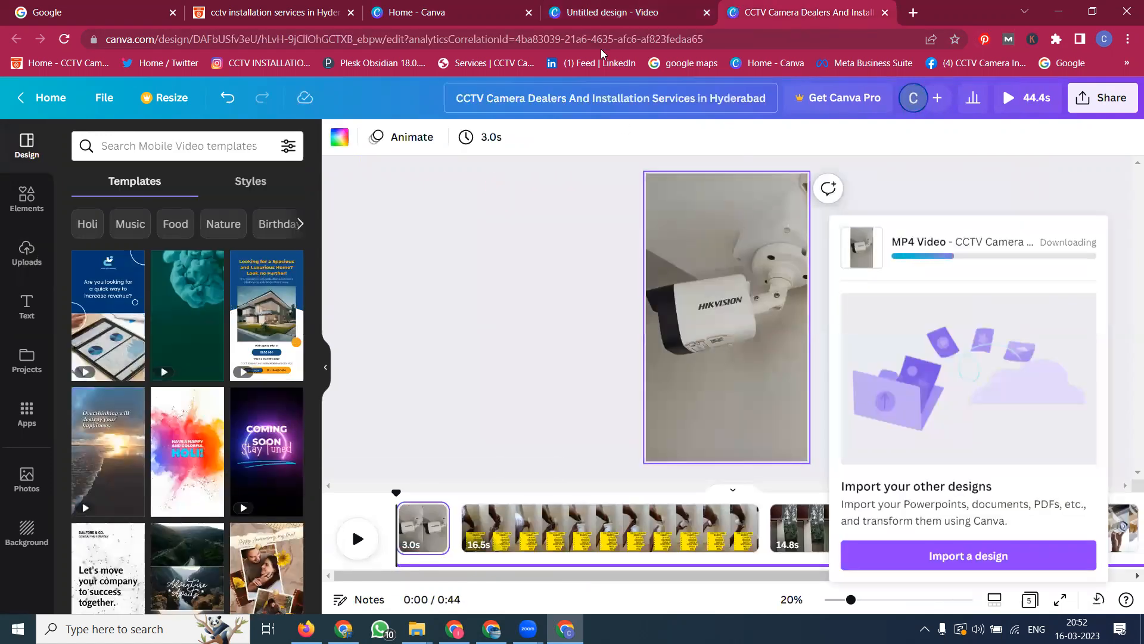
pyautogui.click(601, 8)
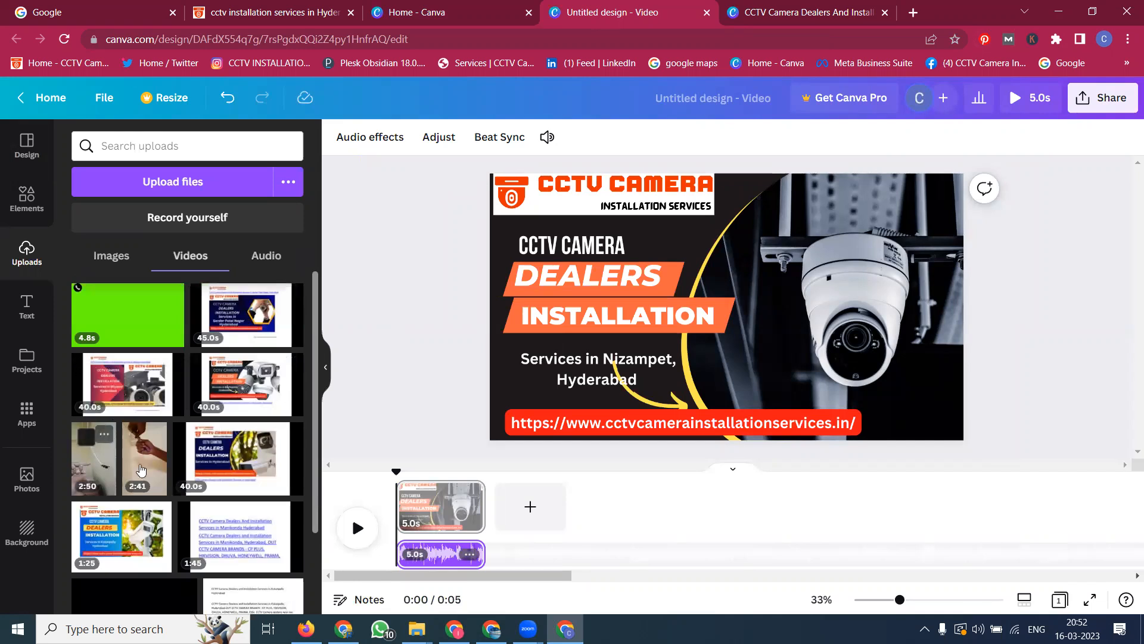
# Step: Add a second page and set the 2:50 uploaded video clip as its background
pyautogui.click(532, 509)
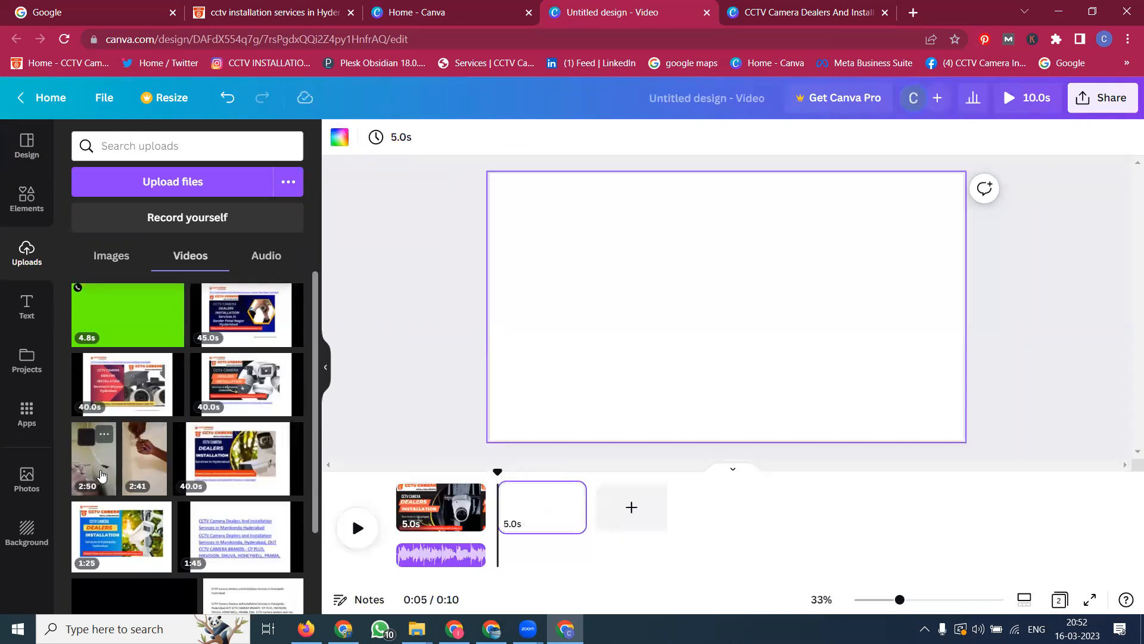
pyautogui.click(94, 459)
pyautogui.rightClick(720, 300)
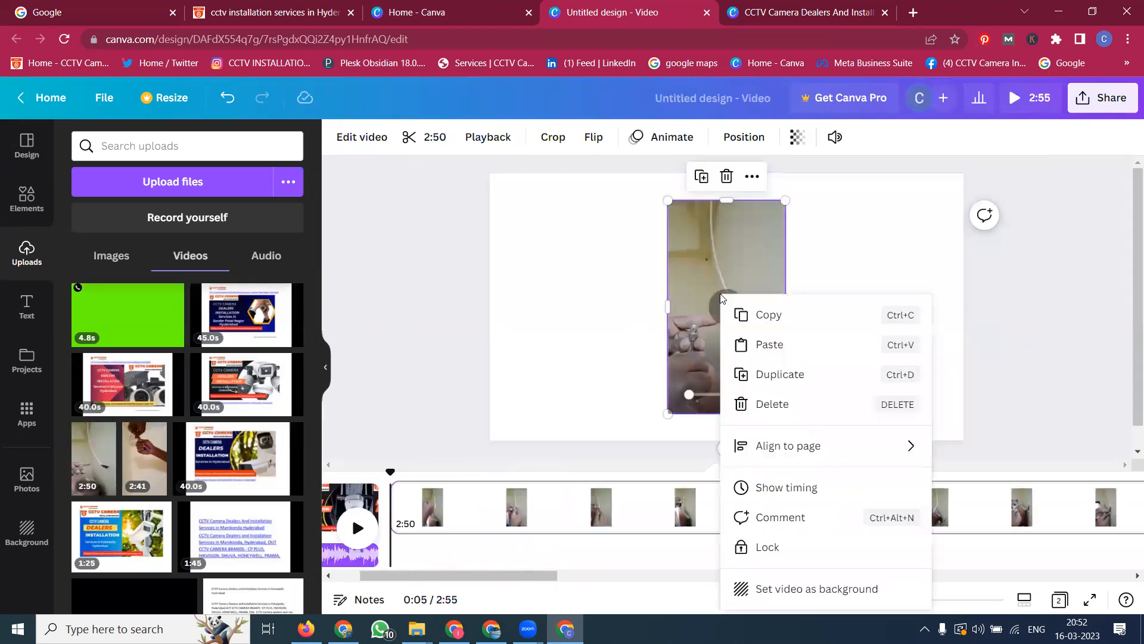
pyautogui.click(785, 585)
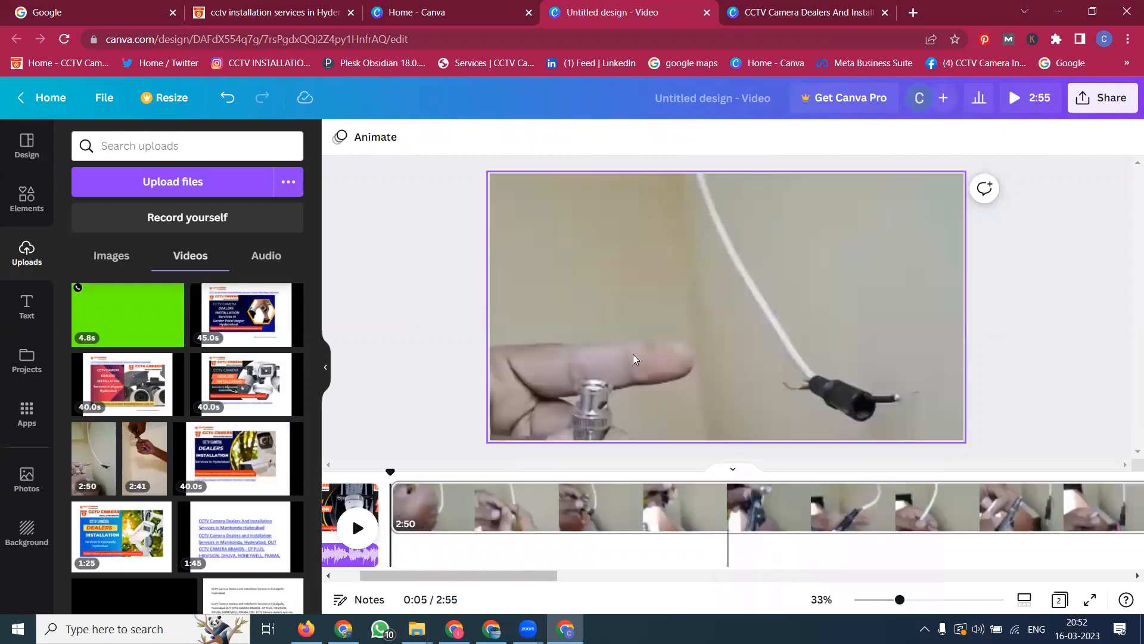
# Step: Lower the background video's volume to 1
pyautogui.click(625, 316)
pyautogui.rightClick(652, 350)
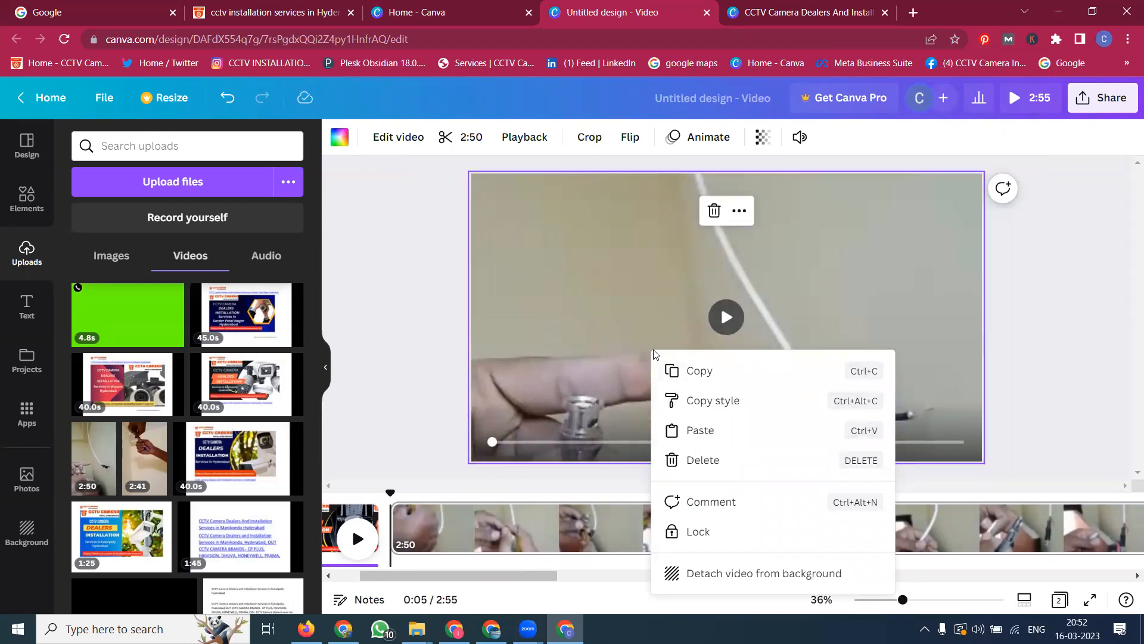
pyautogui.click(799, 137)
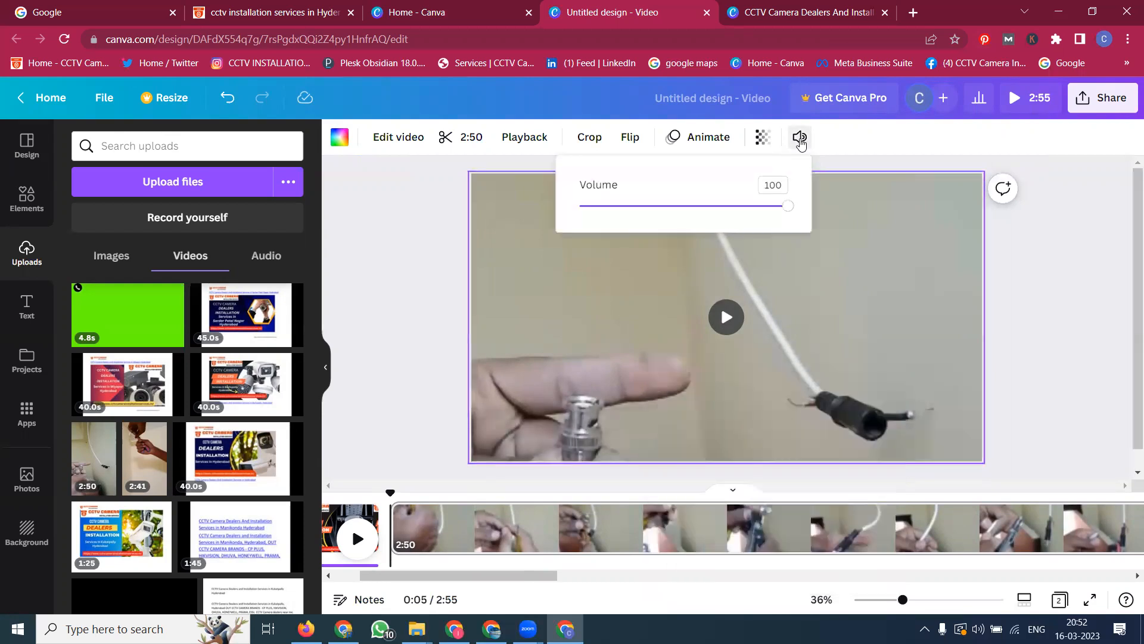
pyautogui.moveTo(786, 207); pyautogui.dragTo(584, 216)
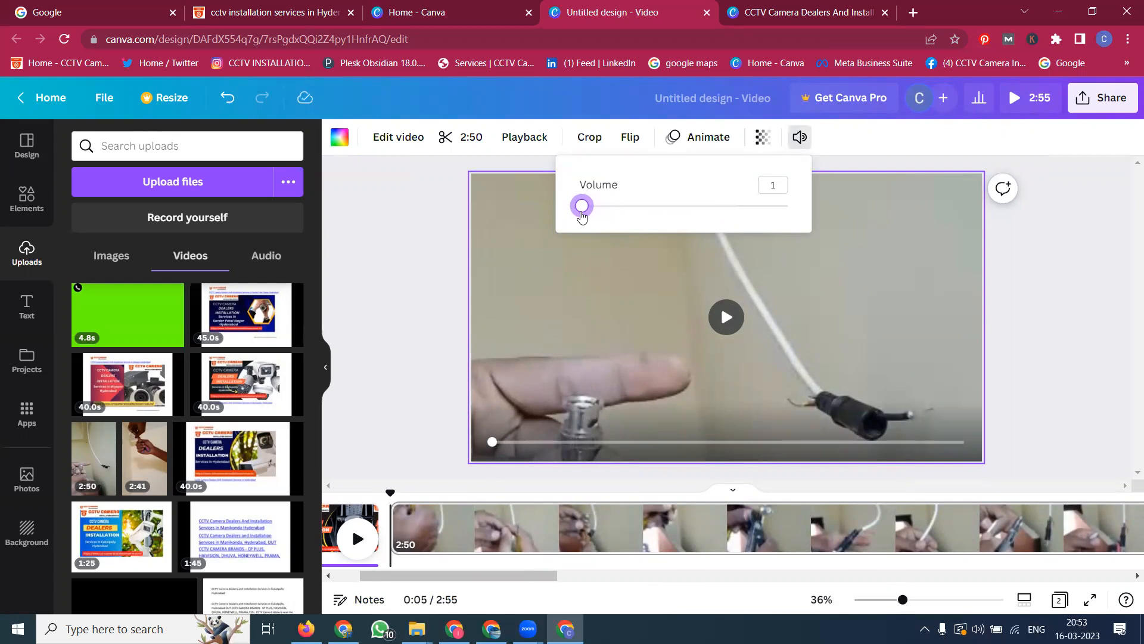
pyautogui.click(726, 318)
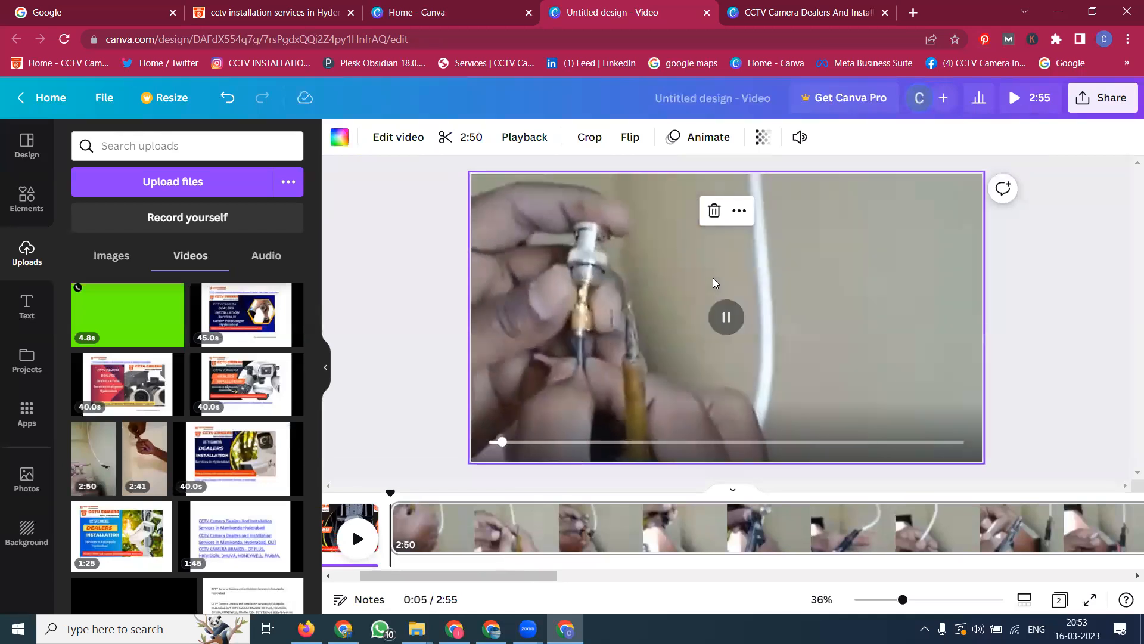
pyautogui.rightClick(713, 278)
pyautogui.click(792, 501)
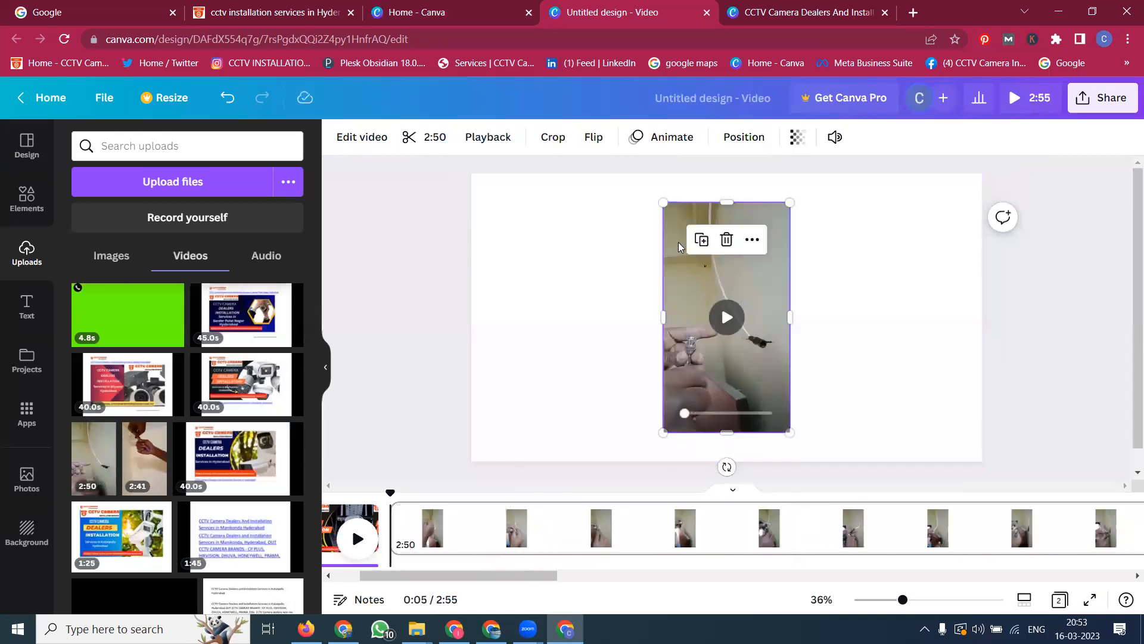
pyautogui.moveTo(635, 188); pyautogui.dragTo(621, 179)
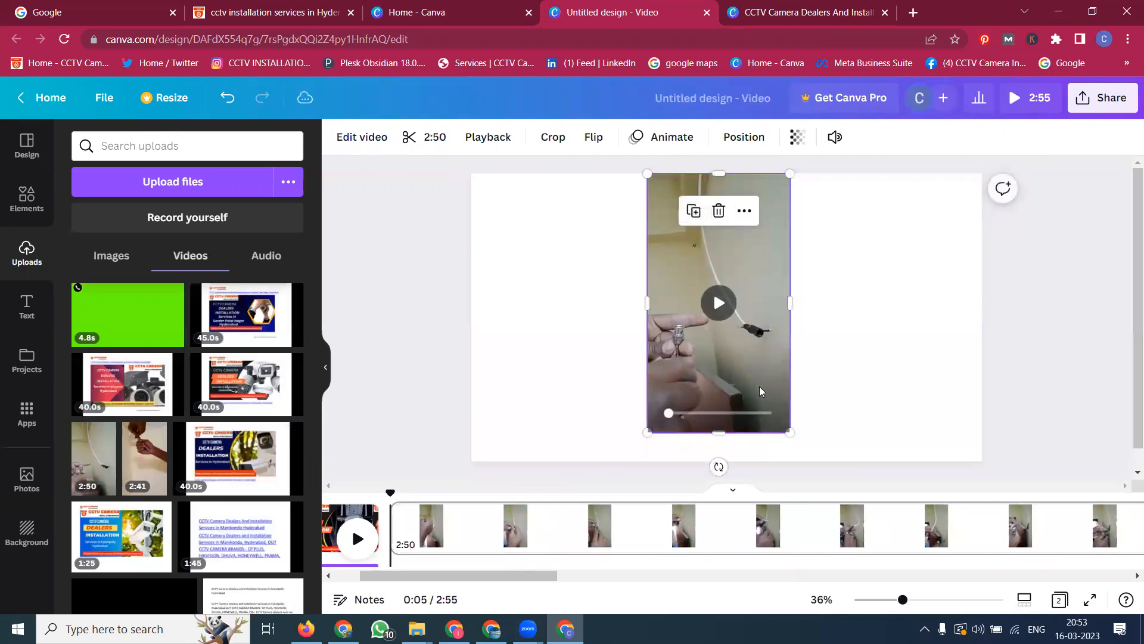
pyautogui.moveTo(808, 454); pyautogui.dragTo(812, 455)
pyautogui.click(724, 320)
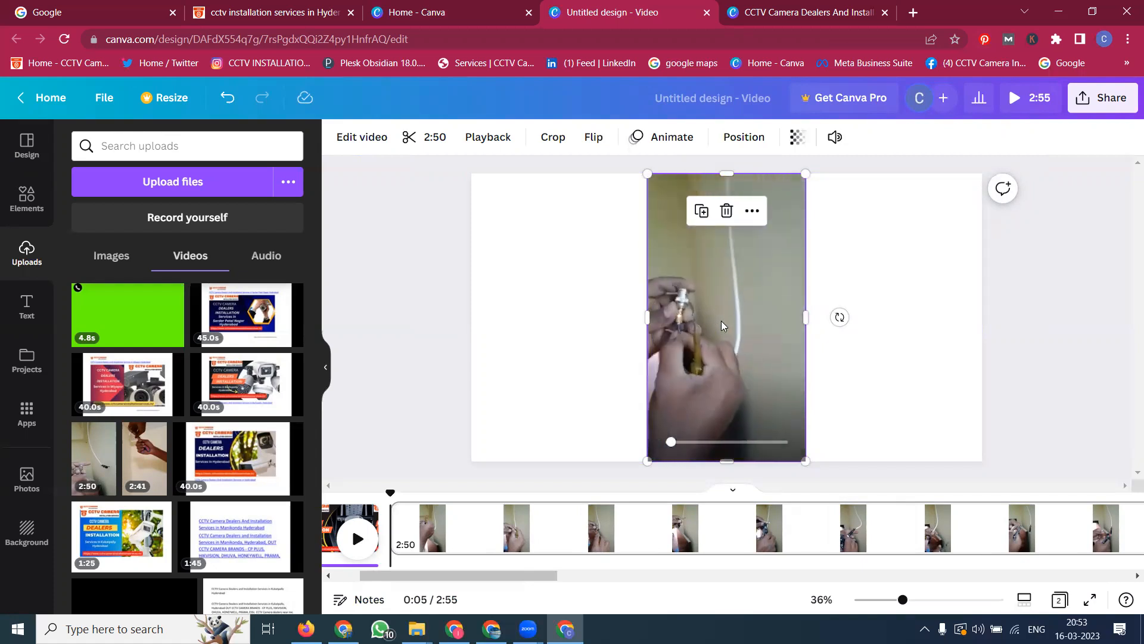
pyautogui.rightClick(732, 282)
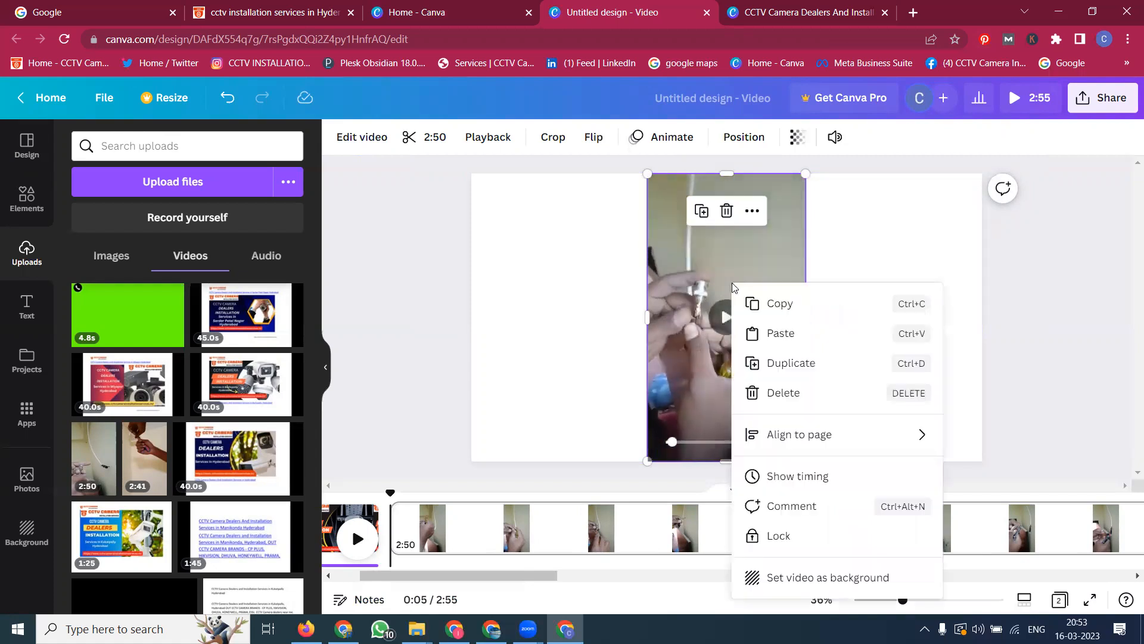
pyautogui.click(782, 578)
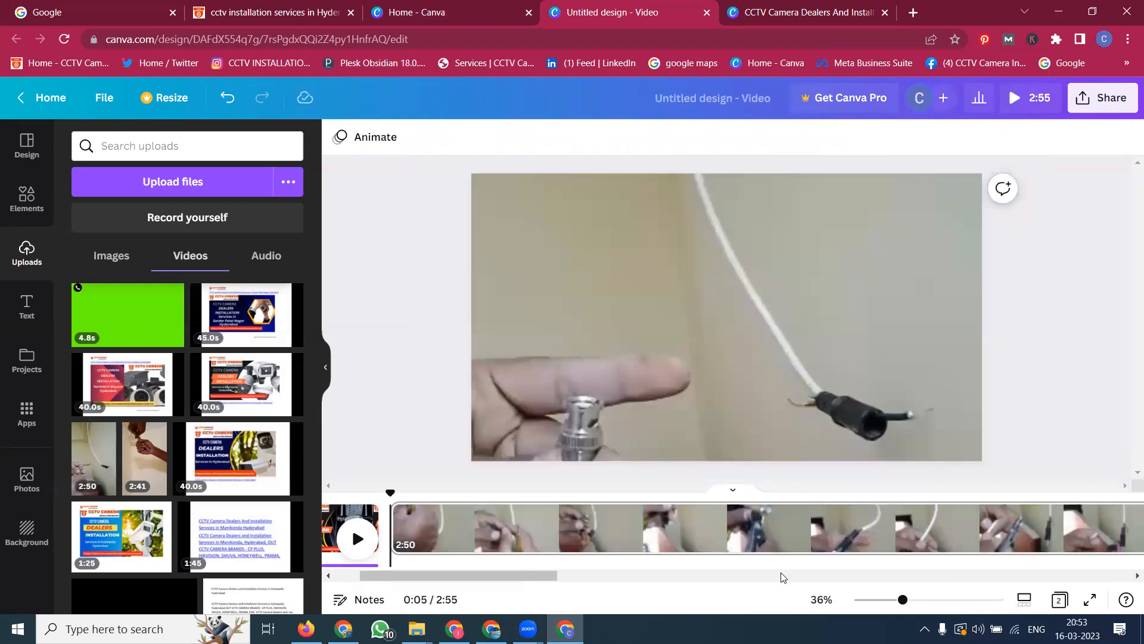
# Step: Detach the video from the page background and resize it into a full-height vertical clip centred on the page
pyautogui.rightClick(653, 308)
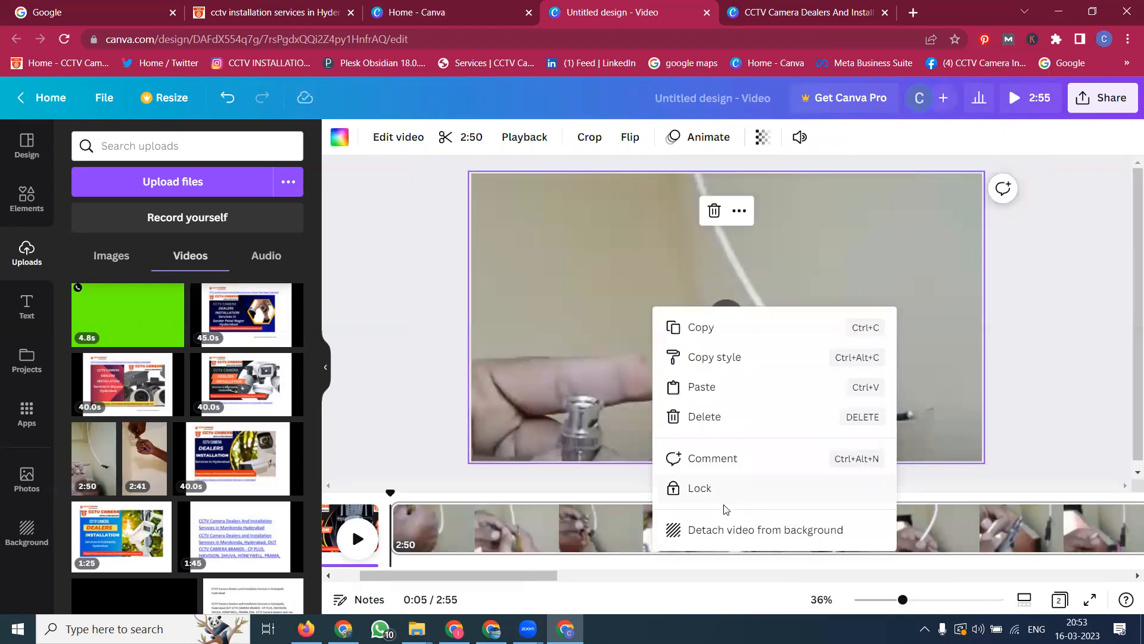
pyautogui.click(723, 536)
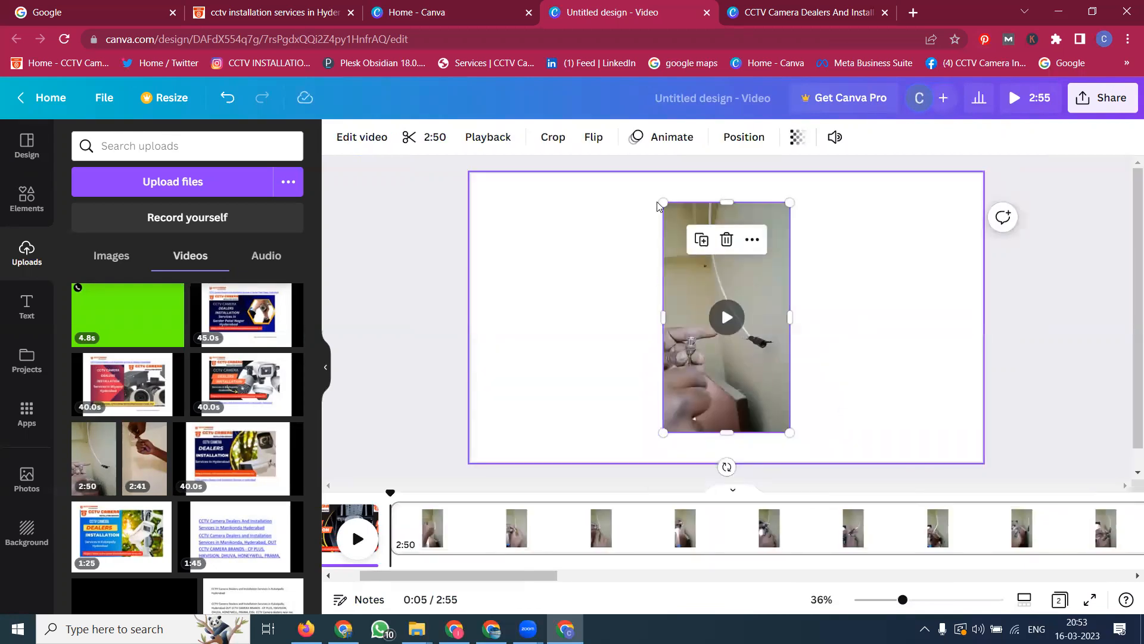
pyautogui.moveTo(658, 197); pyautogui.dragTo(646, 173)
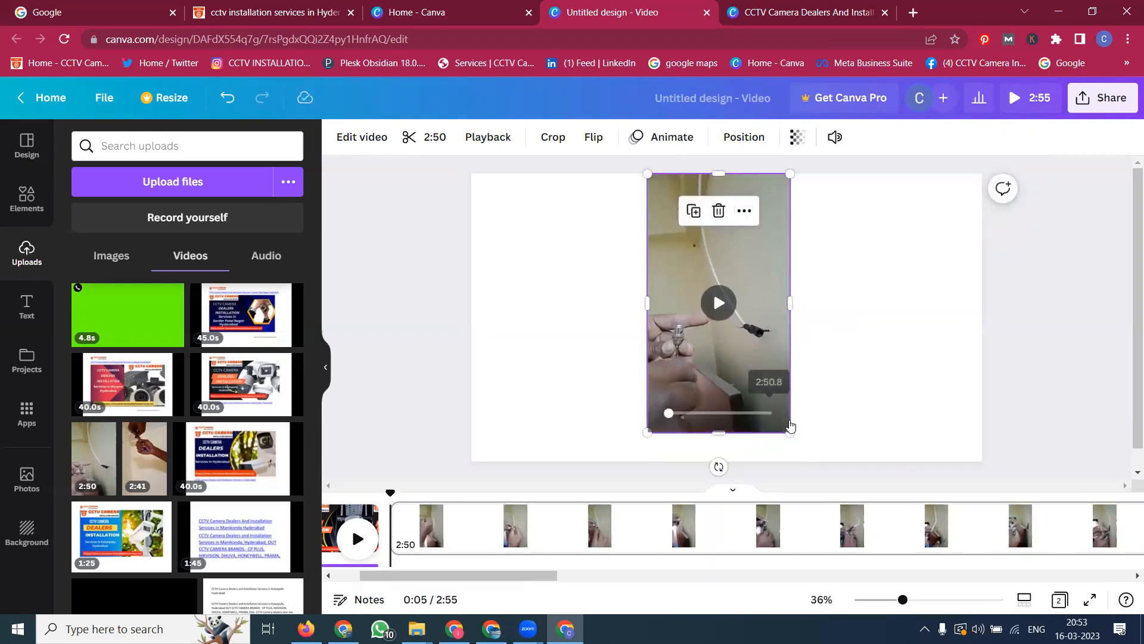
pyautogui.moveTo(788, 433); pyautogui.dragTo(807, 461)
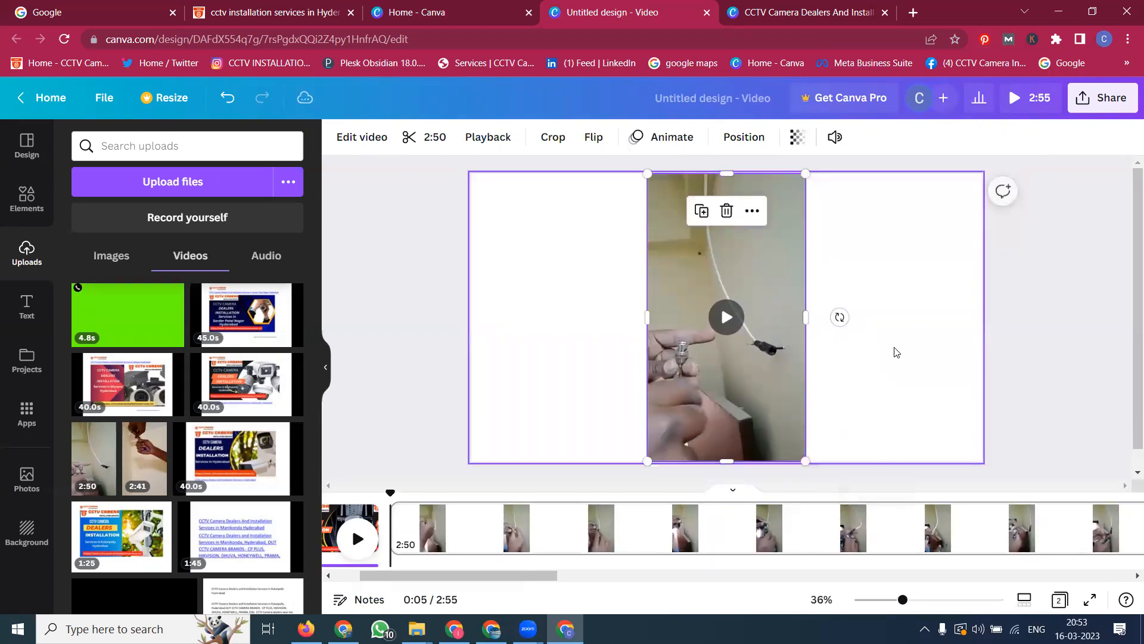
pyautogui.click(894, 350)
# Step: Set the page background colour to the grey photo colour
pyautogui.click(339, 136)
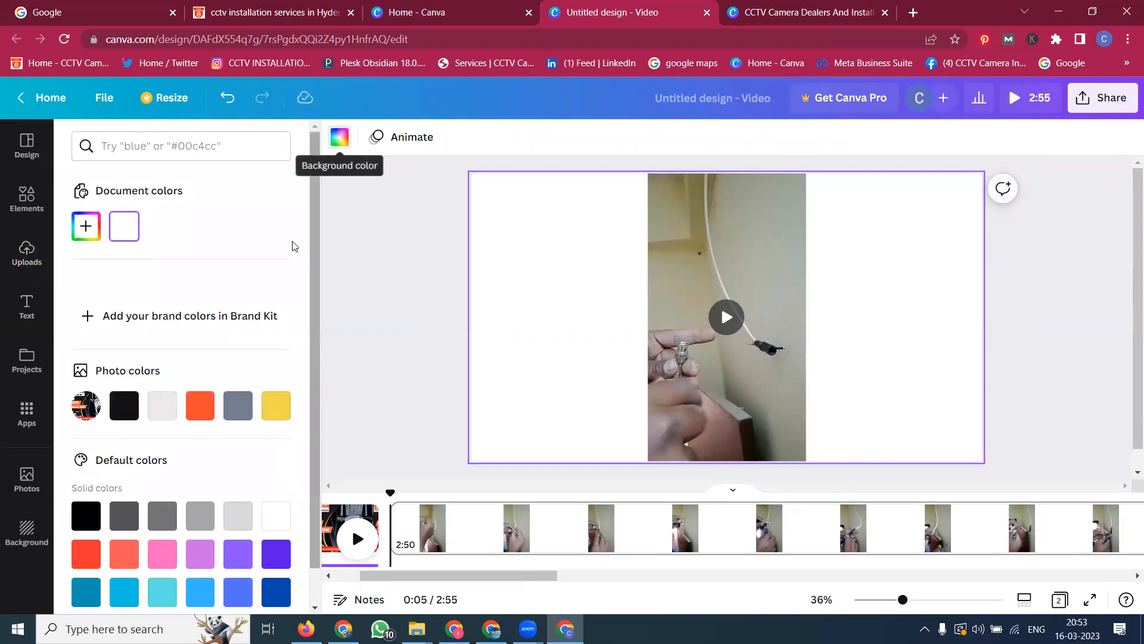
pyautogui.click(238, 415)
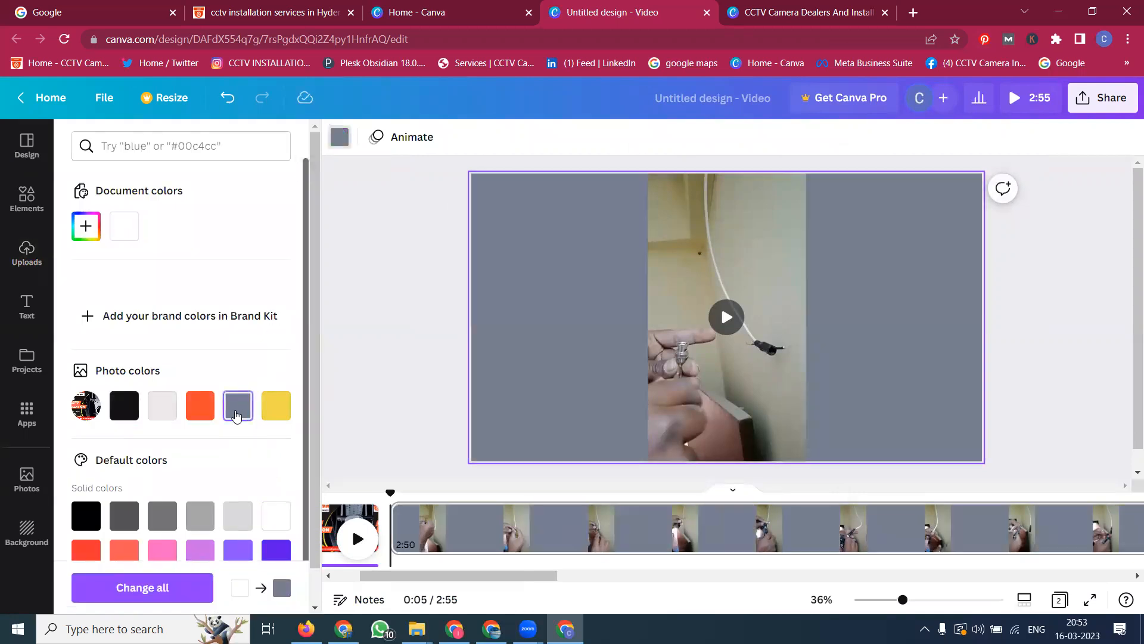
pyautogui.scroll(-2, 237, 416)
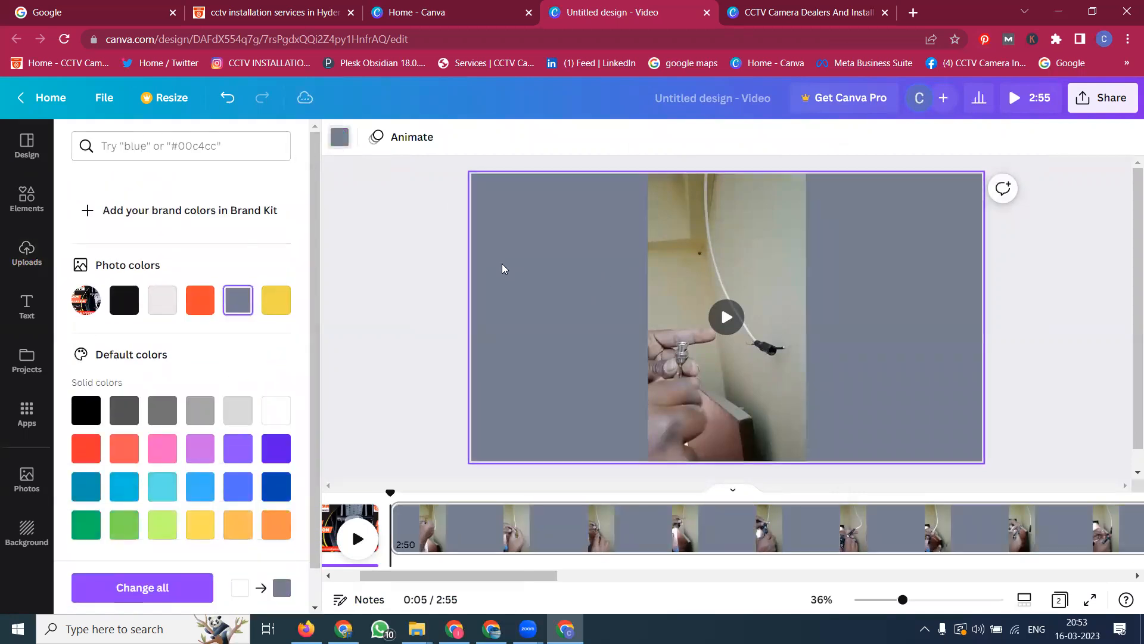
pyautogui.click(340, 136)
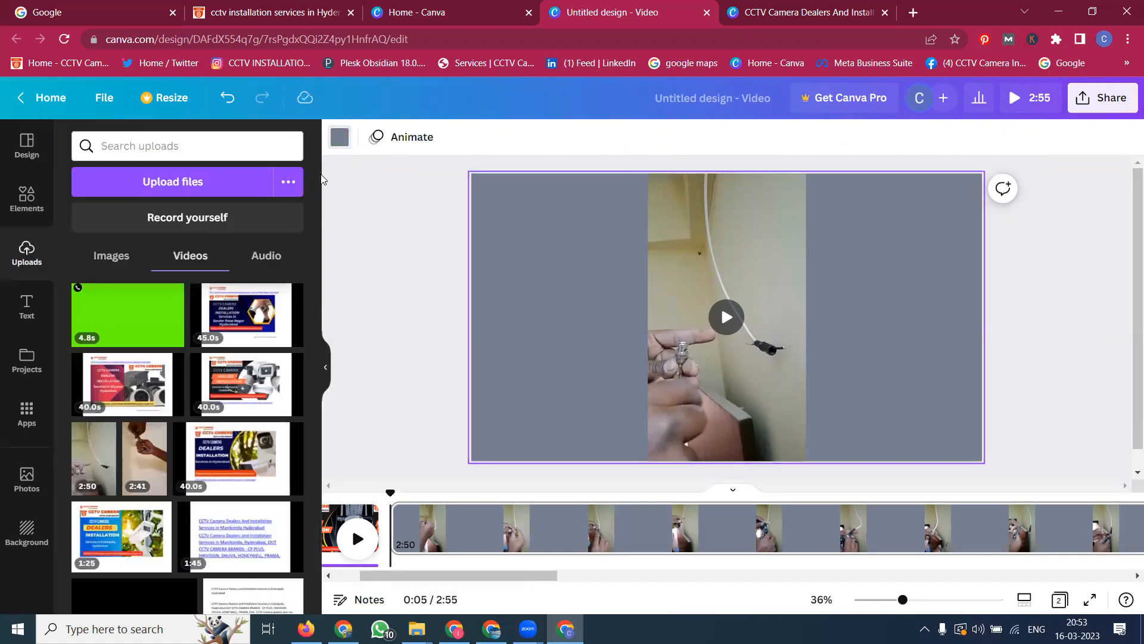
# Step: Apply the dark blue fabric image from the Background library as the page background
pyautogui.click(27, 532)
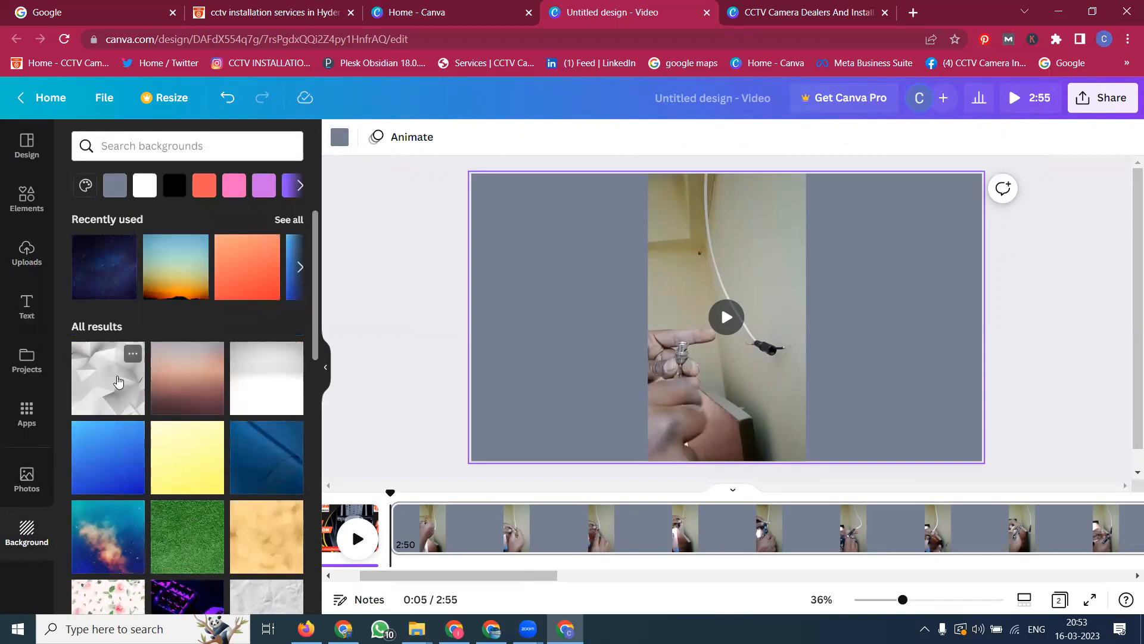
pyautogui.click(118, 382)
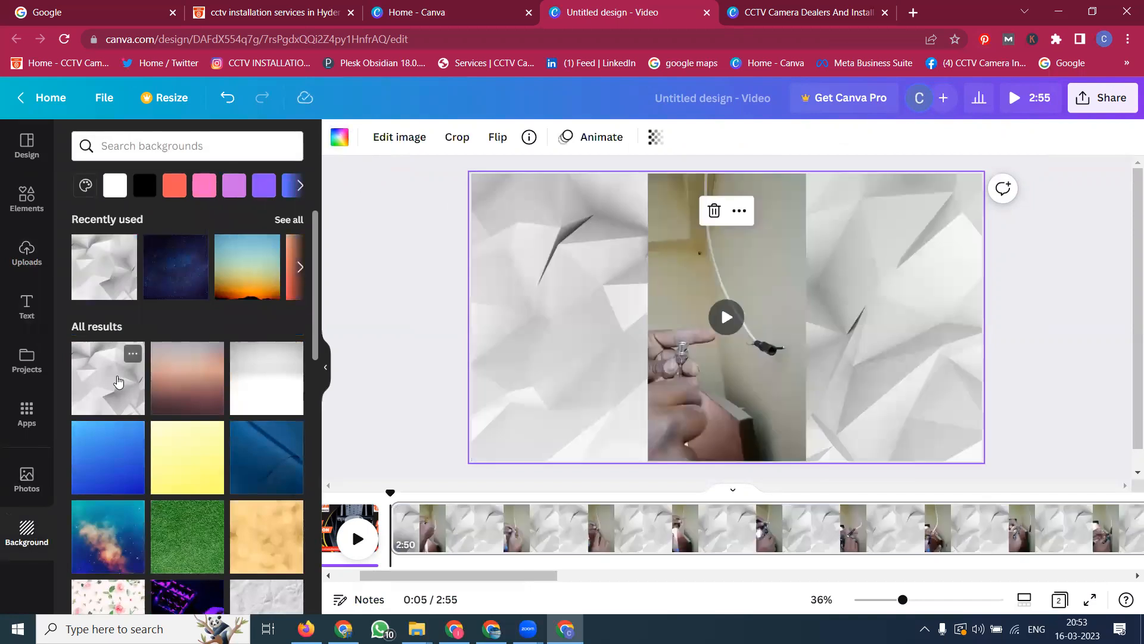
pyautogui.click(254, 461)
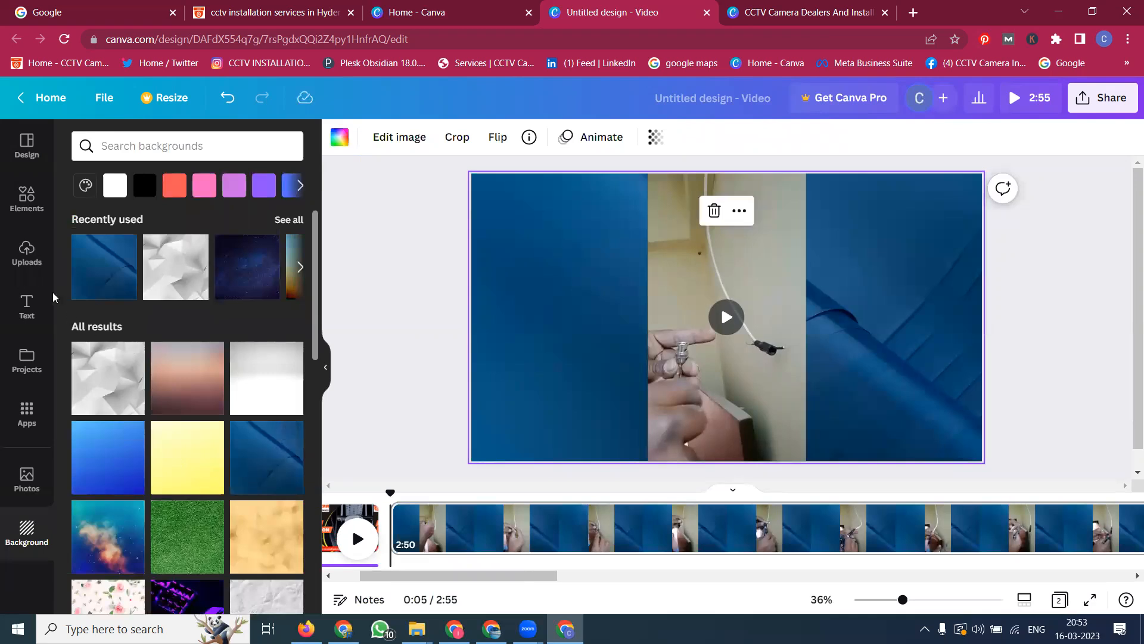
# Step: Add the orange CCTV CAMERA logo from uploaded images to the top-right corner, then undo it
pyautogui.click(25, 250)
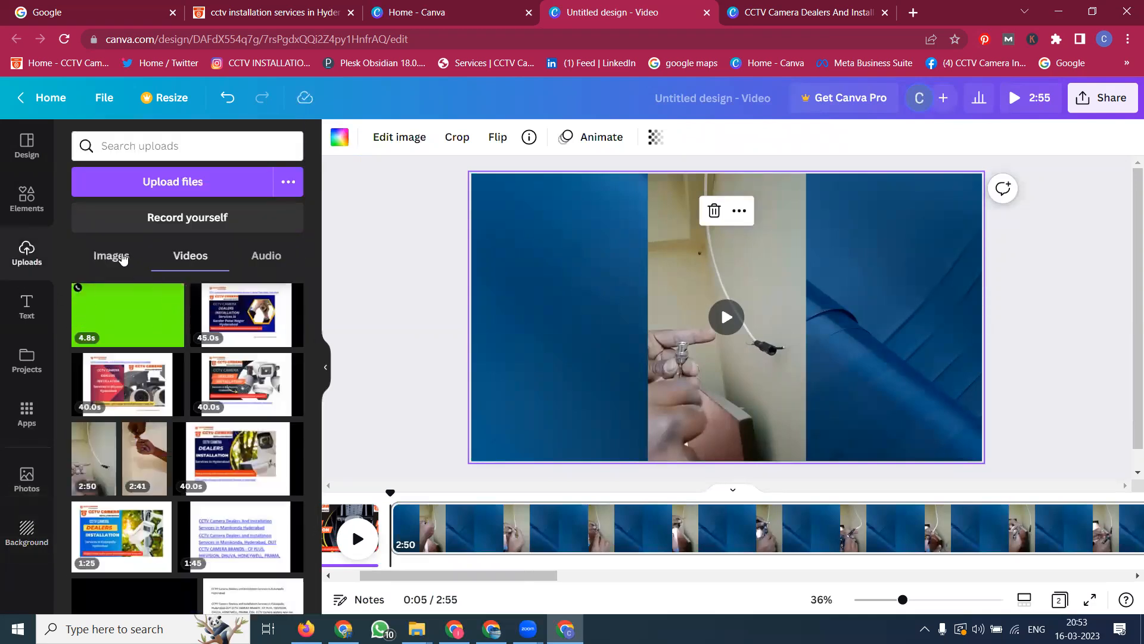
pyautogui.click(122, 258)
pyautogui.click(202, 551)
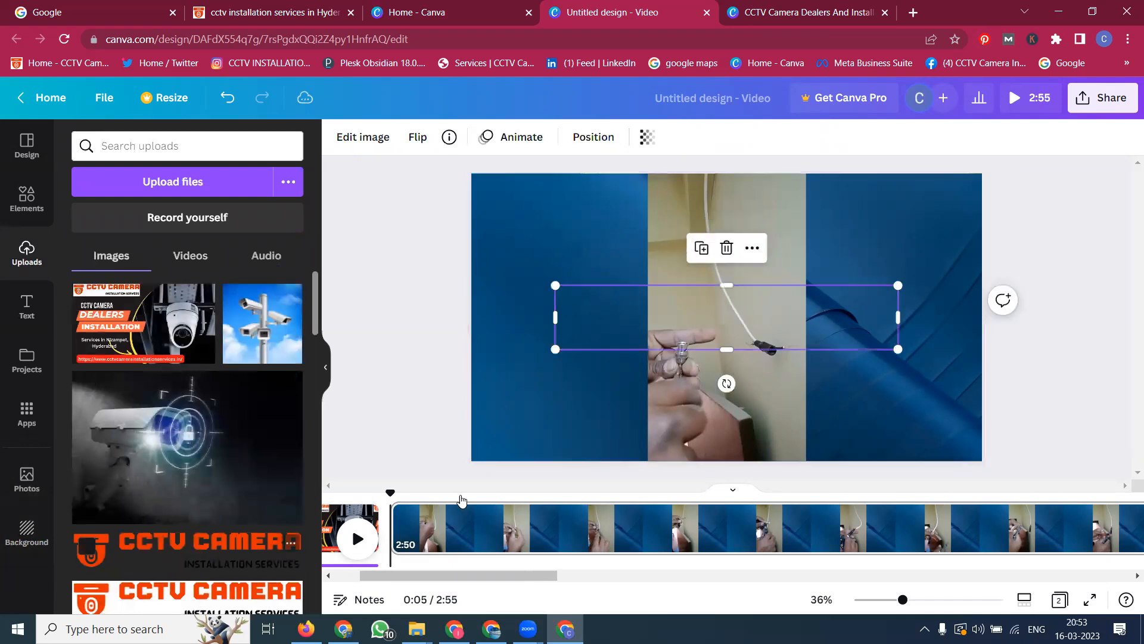
pyautogui.moveTo(552, 347); pyautogui.dragTo(750, 313)
pyautogui.moveTo(839, 290); pyautogui.dragTo(905, 193)
pyautogui.moveTo(825, 219)
pyautogui.mouseDown()
pyautogui.moveTo(808, 230)
pyautogui.moveTo(819, 223)
pyautogui.mouseUp()
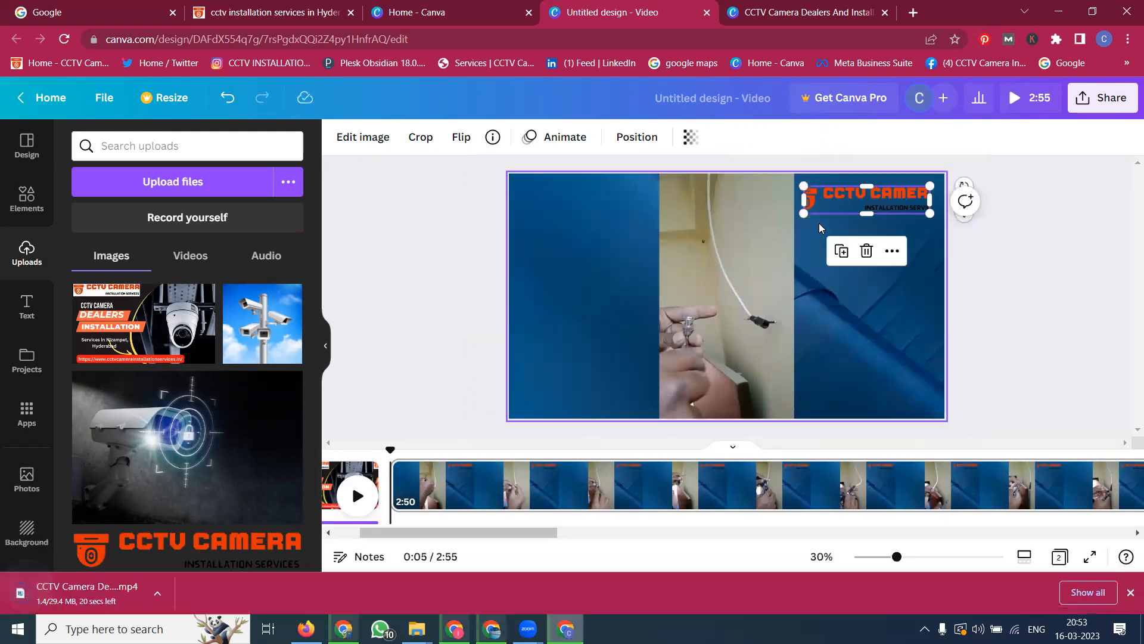
pyautogui.hotkey('ctrl', 'z')
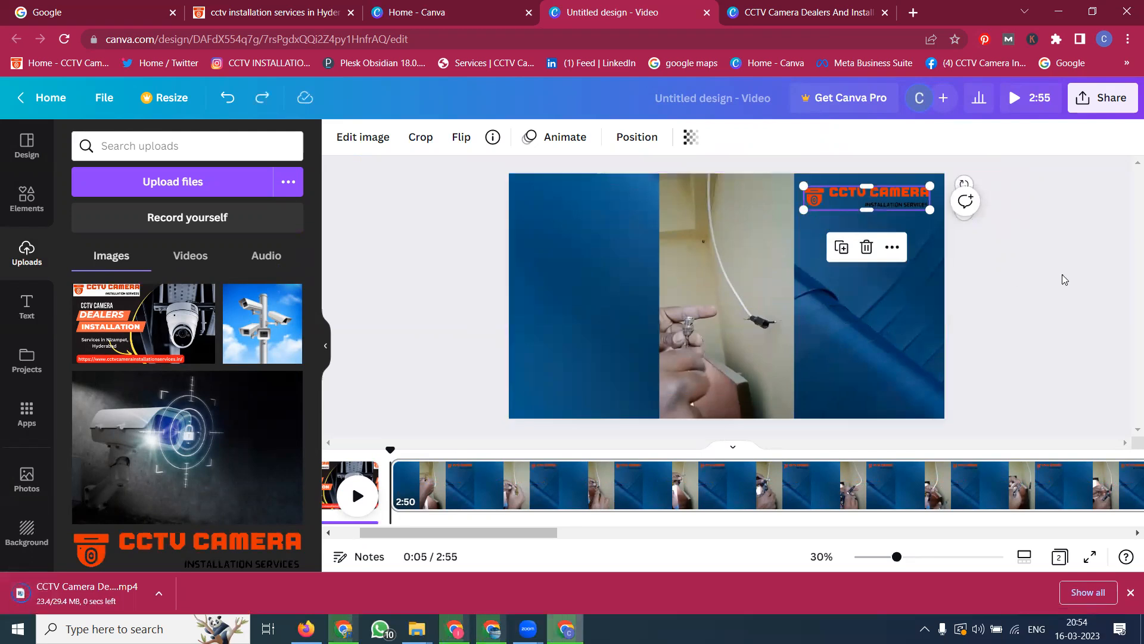
pyautogui.click(1063, 278)
pyautogui.hotkey('ctrl', 'z')
pyautogui.hotkey('ctrl', 'z')
# Step: Add the white-background CCTV CAMERA logo image, shrink it and place it in the page's top-right corner
pyautogui.scroll(-2, 179, 466)
pyautogui.click(192, 460)
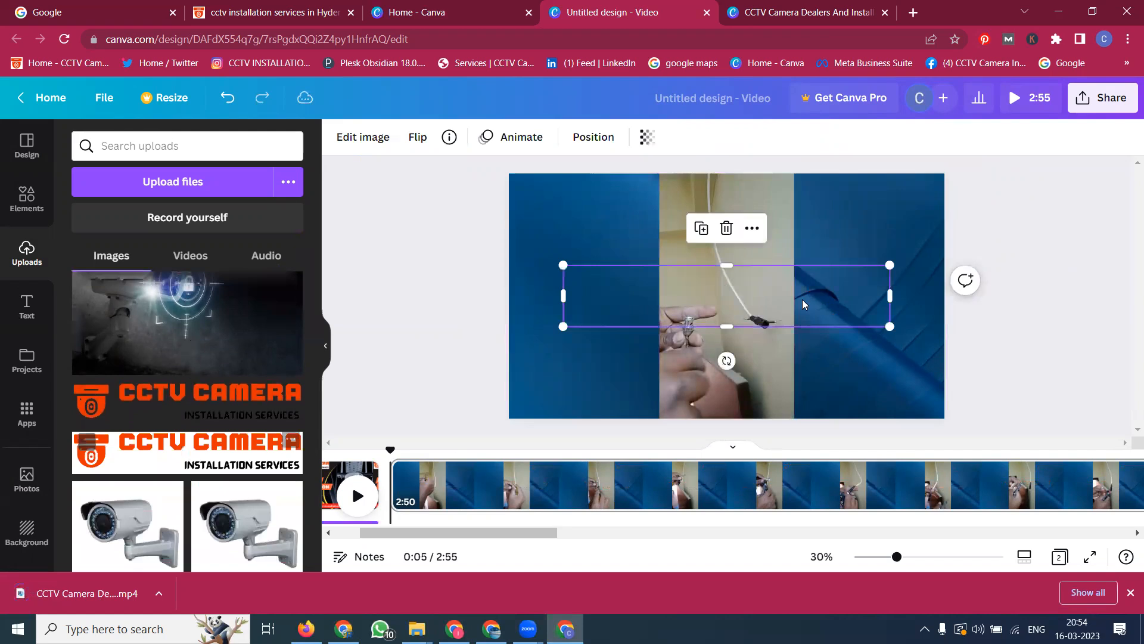
pyautogui.moveTo(562, 324); pyautogui.dragTo(757, 290)
pyautogui.moveTo(860, 284); pyautogui.dragTo(902, 198)
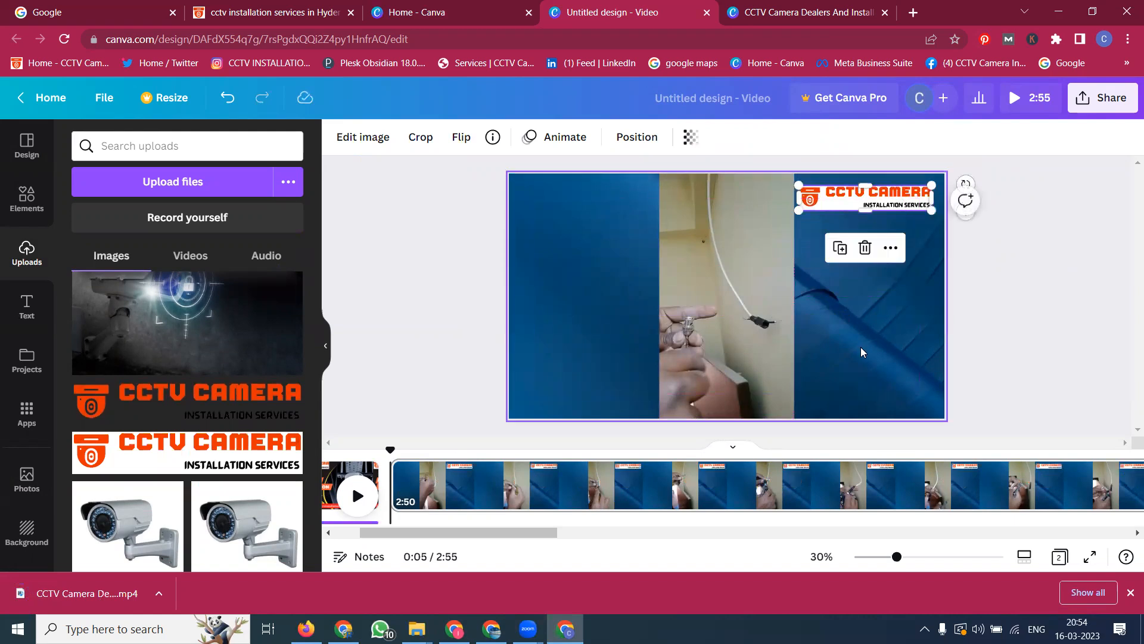
# Step: Copy the phone number from the company website's Contact Us page and return to the video design
pyautogui.click(289, 8)
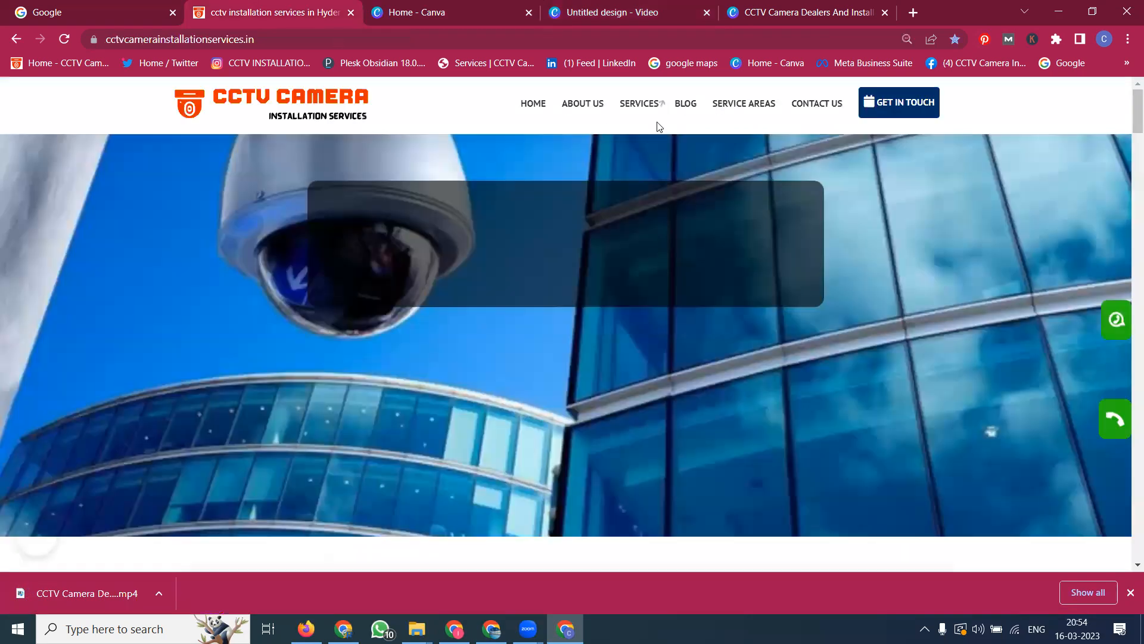
pyautogui.click(820, 106)
pyautogui.scroll(-5, 714, 153)
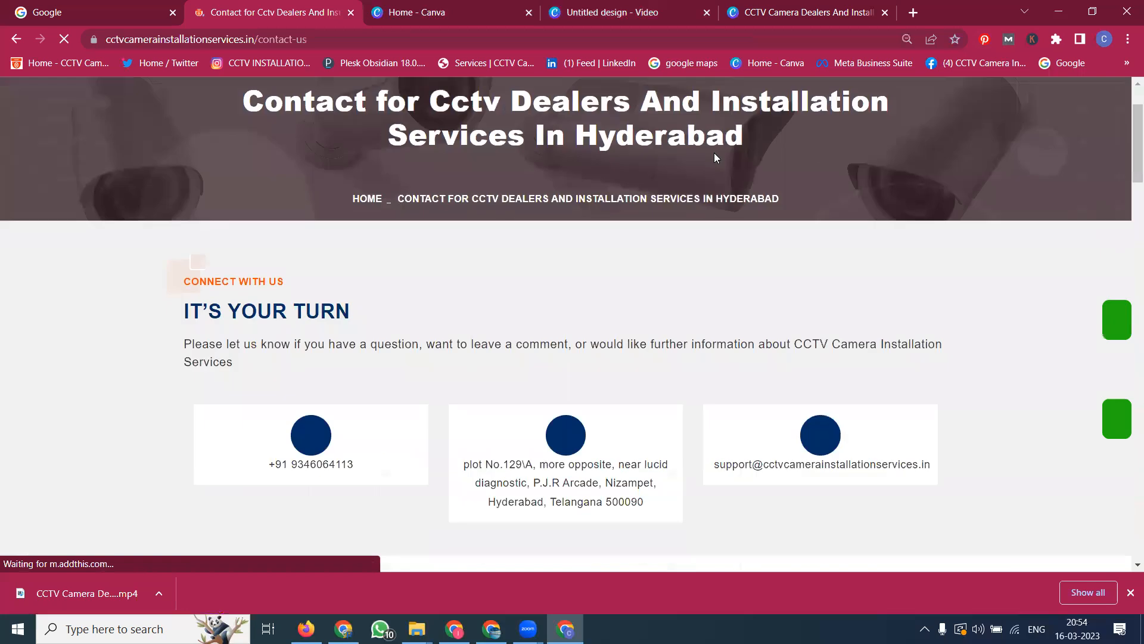
pyautogui.moveTo(369, 233); pyautogui.dragTo(266, 230)
pyautogui.hotkey('ctrl', 'c')
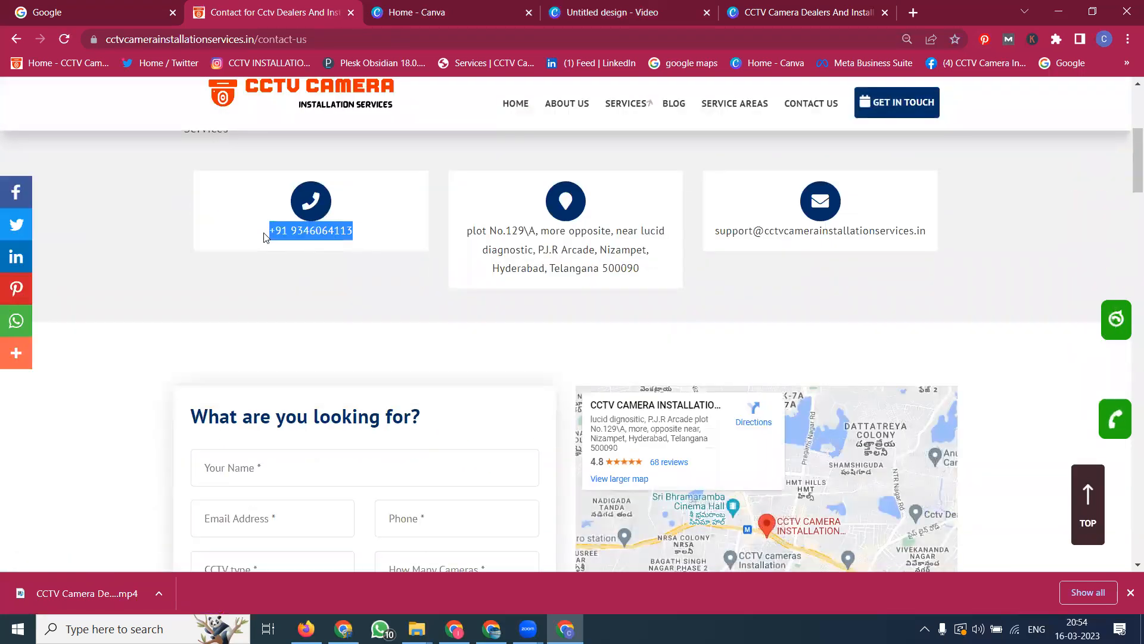
pyautogui.click(803, 5)
pyautogui.click(662, 6)
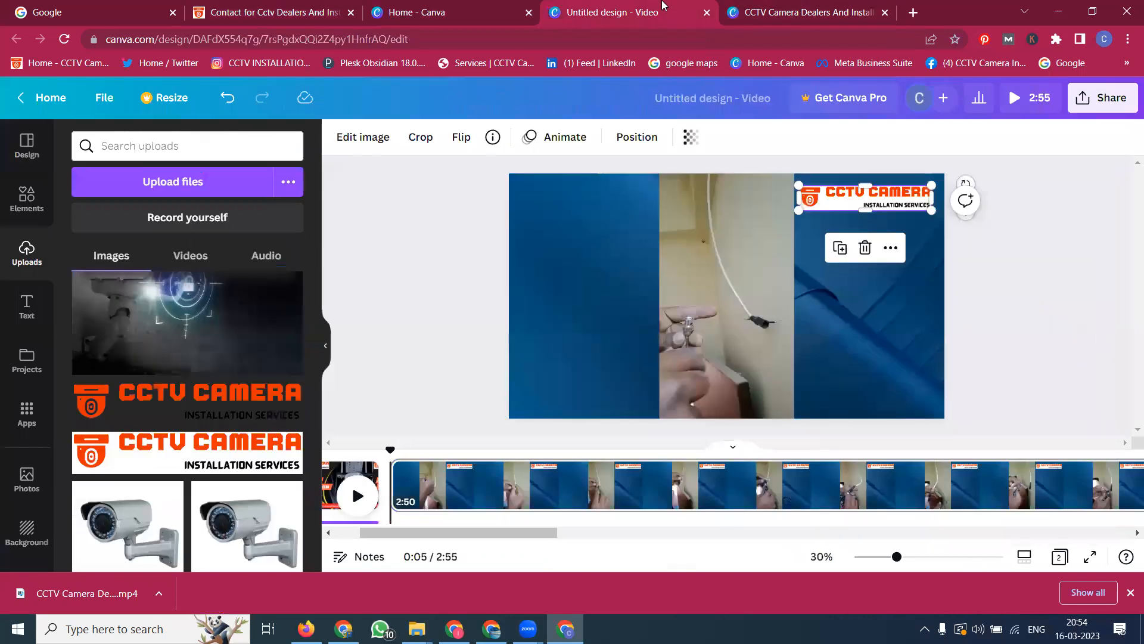
# Step: Add a subheading reading "Call / Whatsapp -" followed by the pasted phone number below the logo
pyautogui.click(27, 307)
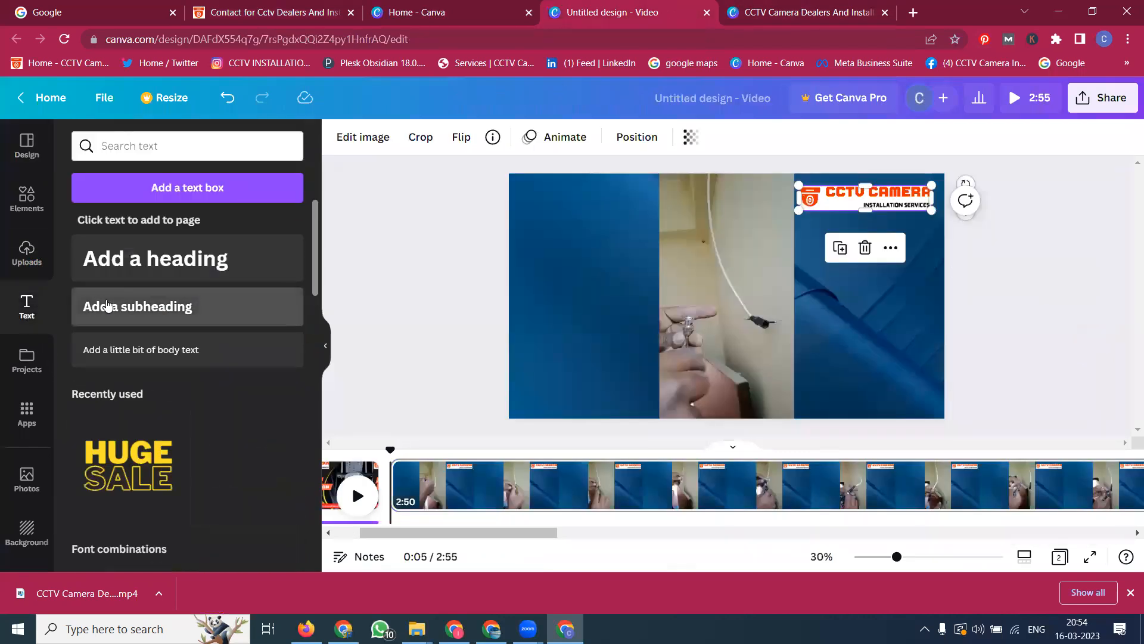
pyautogui.click(106, 306)
pyautogui.write('Ca')
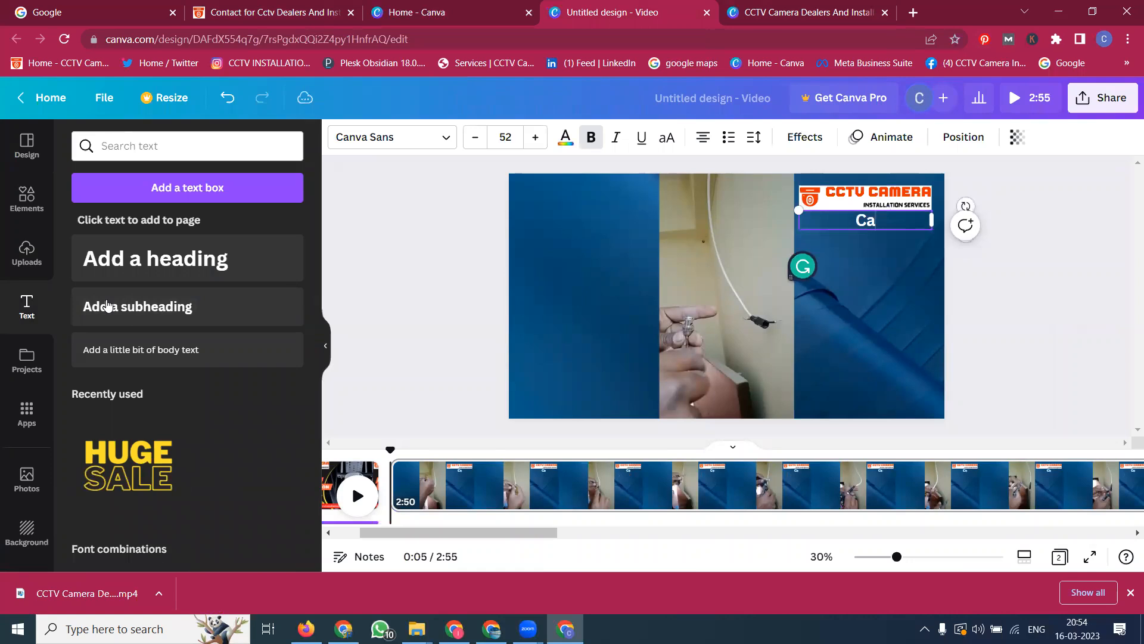
pyautogui.write('ll / Whatsa[p')
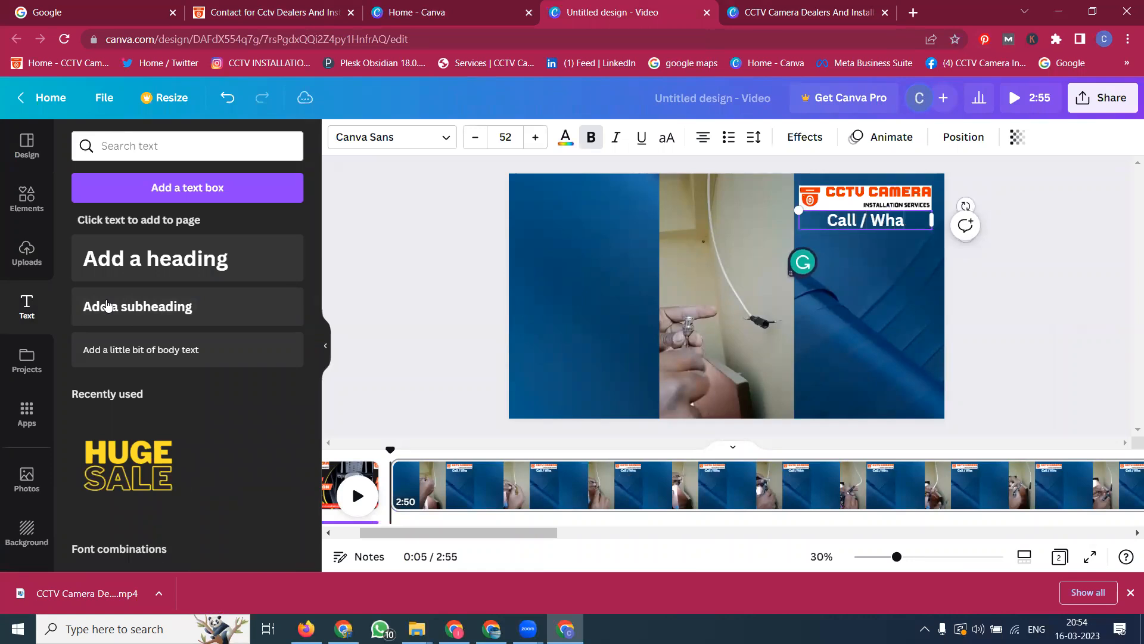
pyautogui.press('BackSpace')
pyautogui.press('BackSpace')
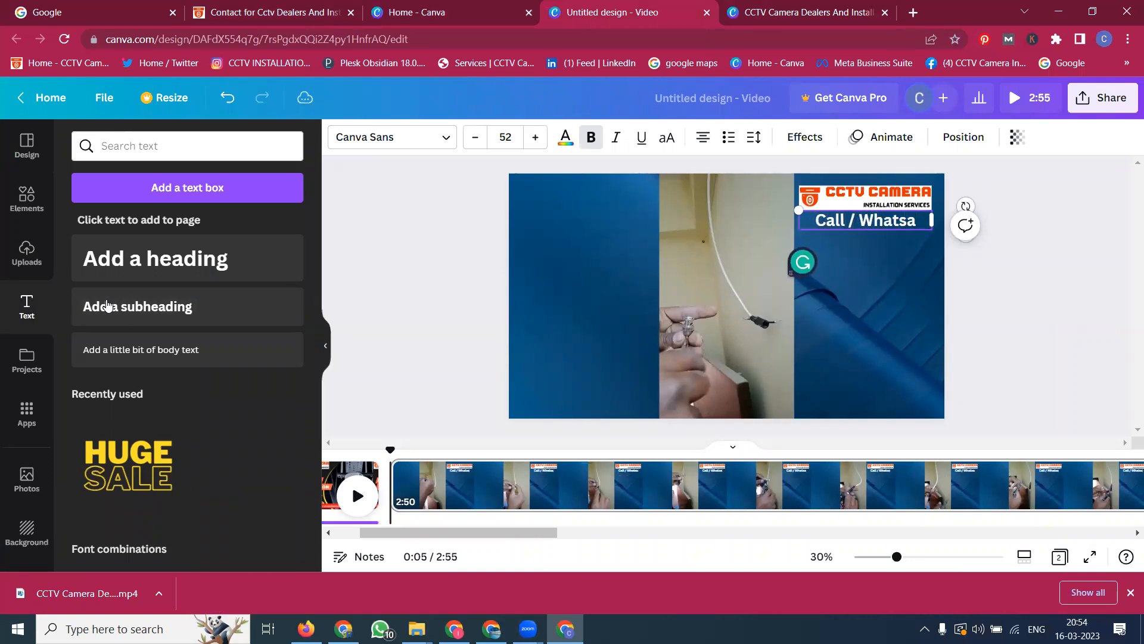
pyautogui.write('pp -')
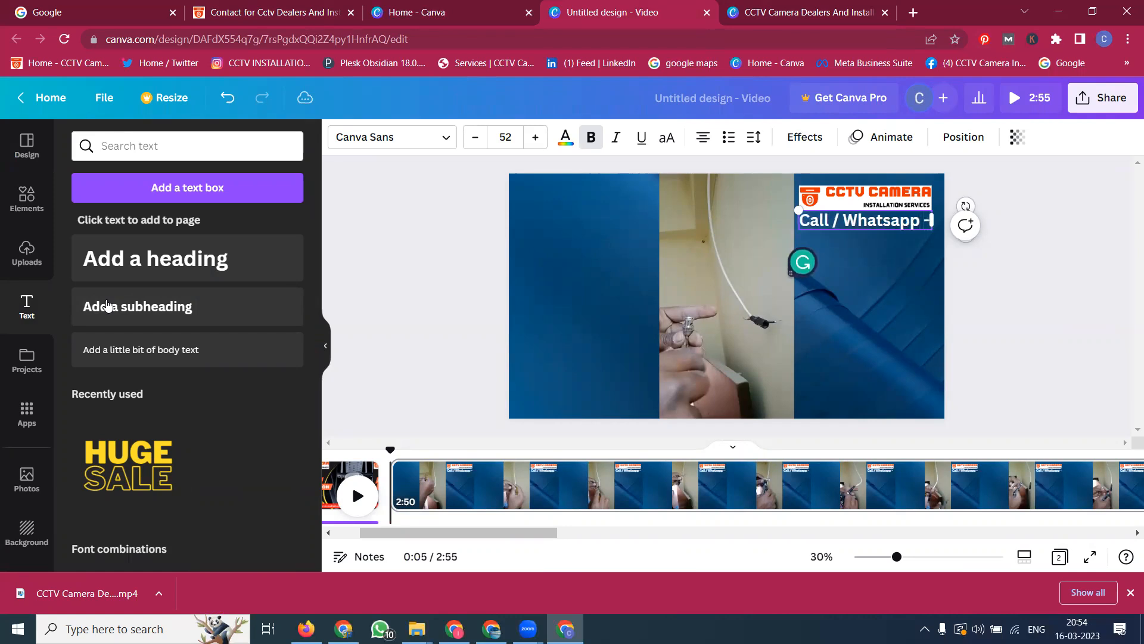
pyautogui.hotkey('ctrl', 'v')
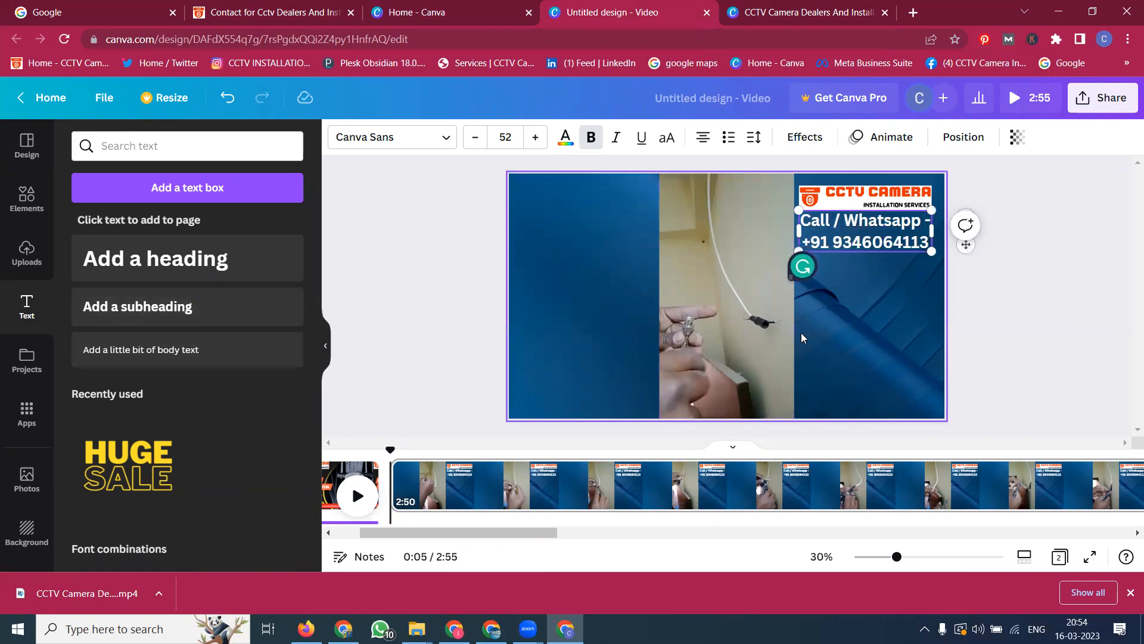
# Step: Move the contact text box to the lower-left area of the page
pyautogui.click(723, 294)
pyautogui.click(865, 232)
pyautogui.moveTo(872, 233); pyautogui.dragTo(598, 366)
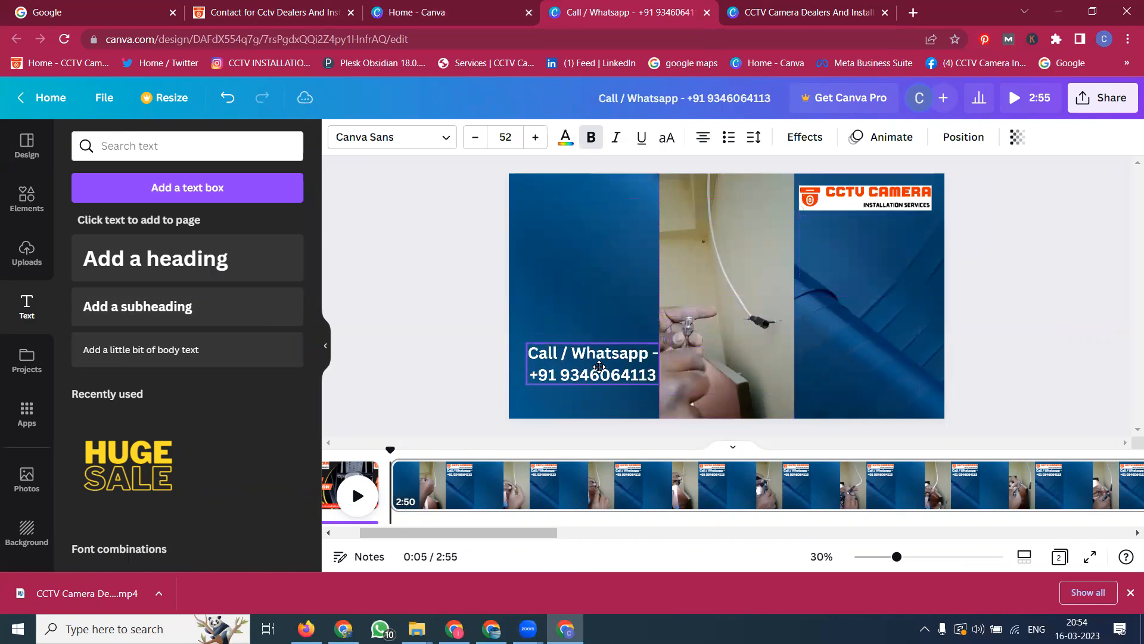
# Step: Delete the existing video clip from the middle of the page
pyautogui.click(756, 266)
pyautogui.rightClick(750, 262)
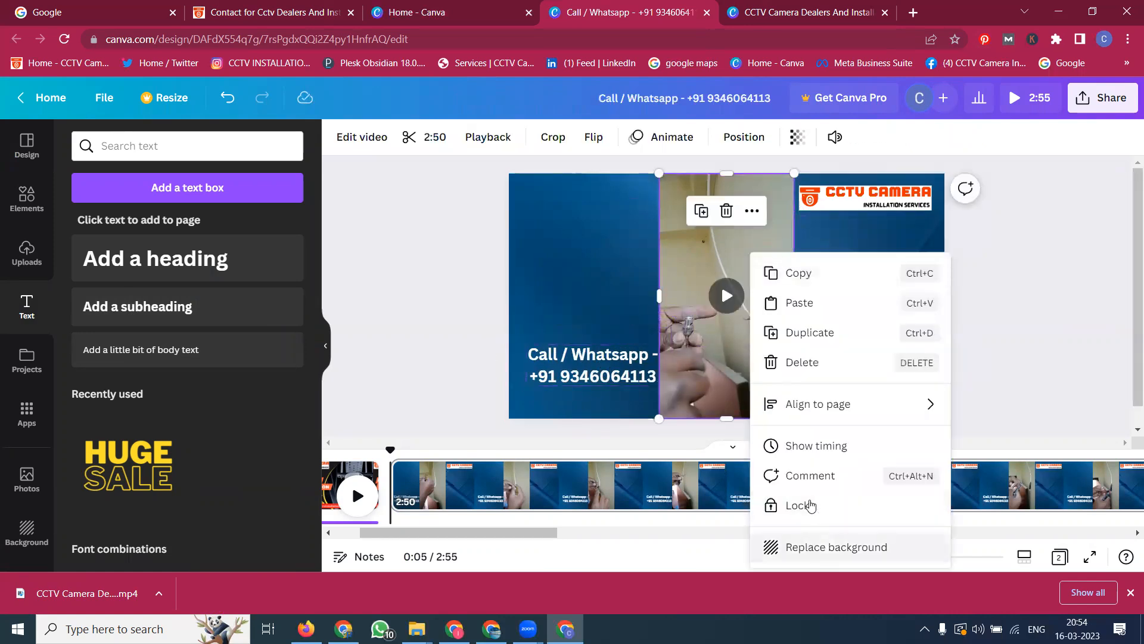
pyautogui.click(817, 363)
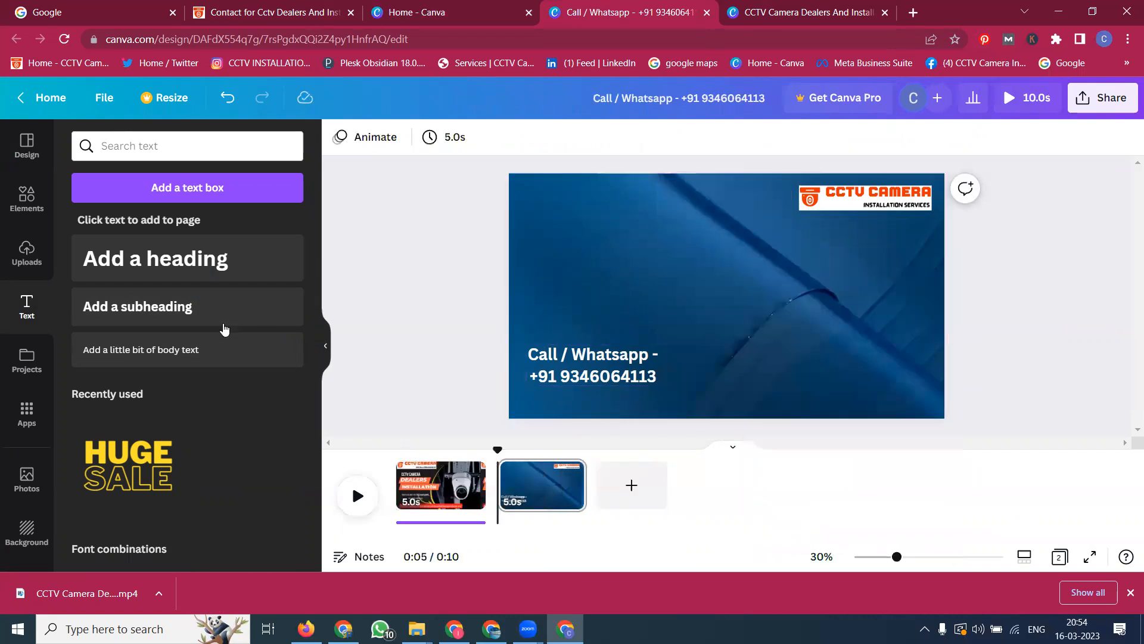
# Step: Upload the "CCTV Camera Dealers And Installation Services in H..." video from the Downloads folder and add it to the page
pyautogui.click(27, 253)
pyautogui.click(131, 188)
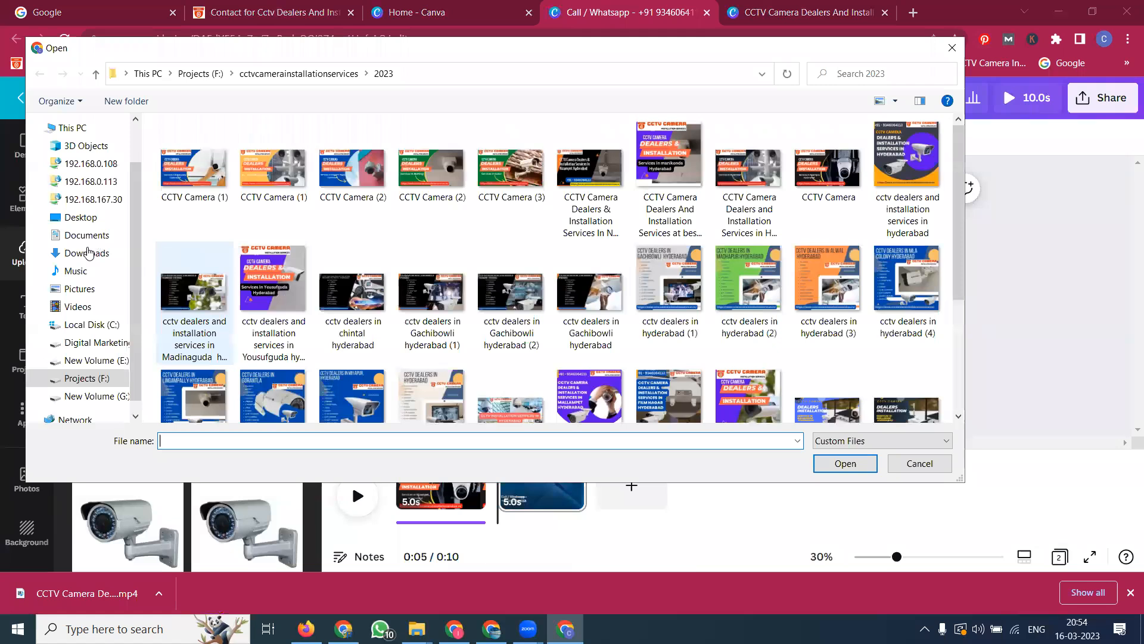
pyautogui.click(89, 252)
pyautogui.scroll(-10, 256, 292)
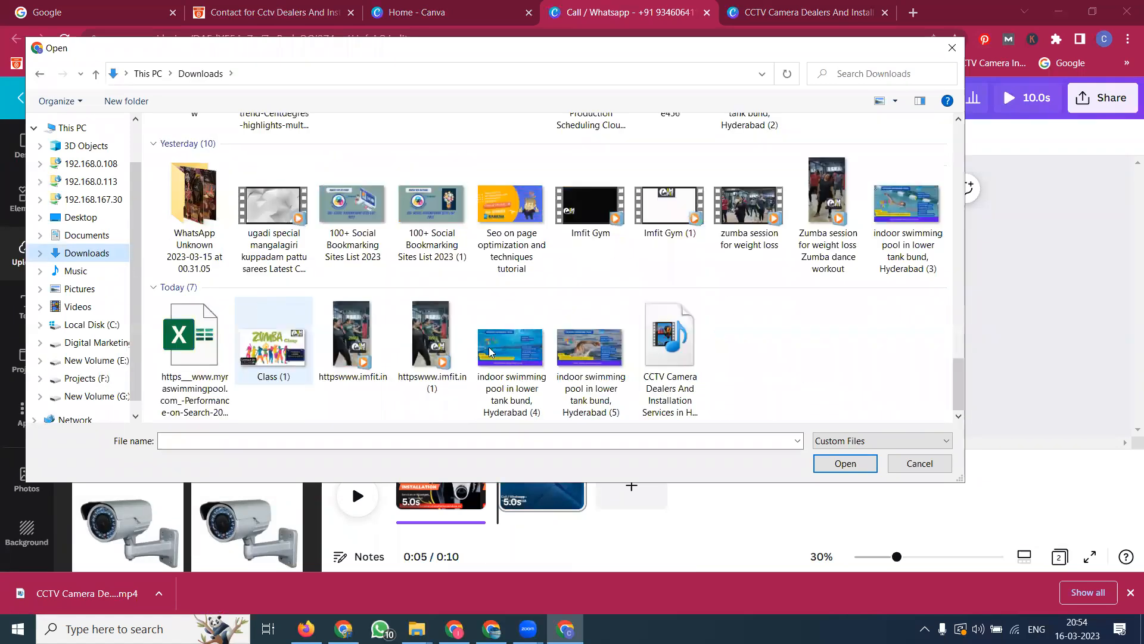
pyautogui.doubleClick(668, 344)
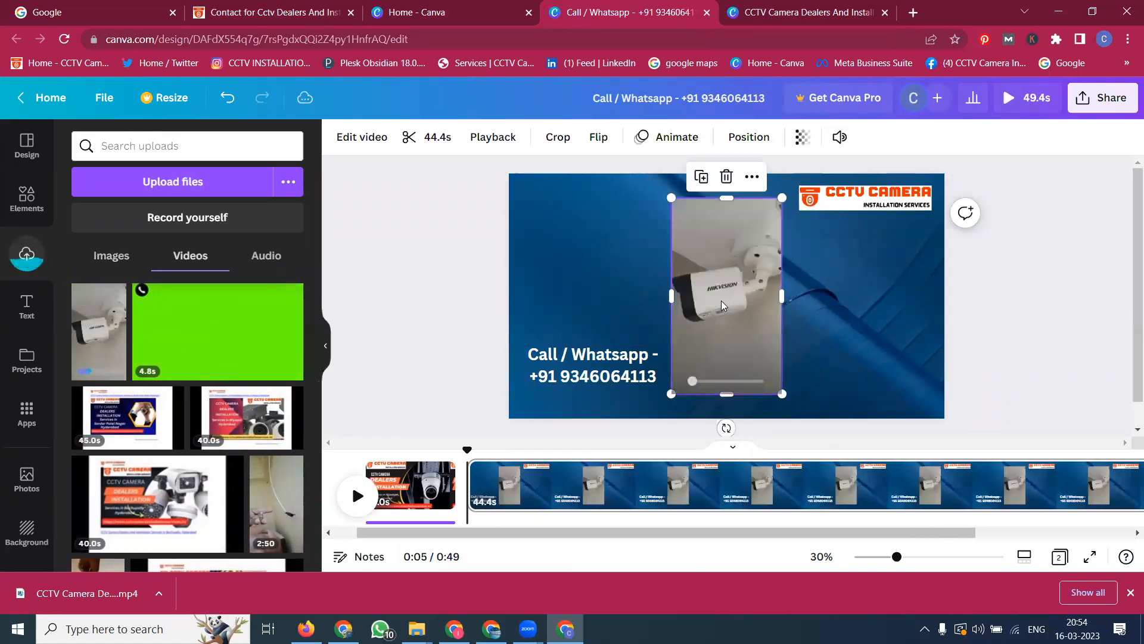
# Step: Resize the new video so it fills the centre strip of the page from top to bottom
pyautogui.moveTo(646, 182); pyautogui.dragTo(658, 174)
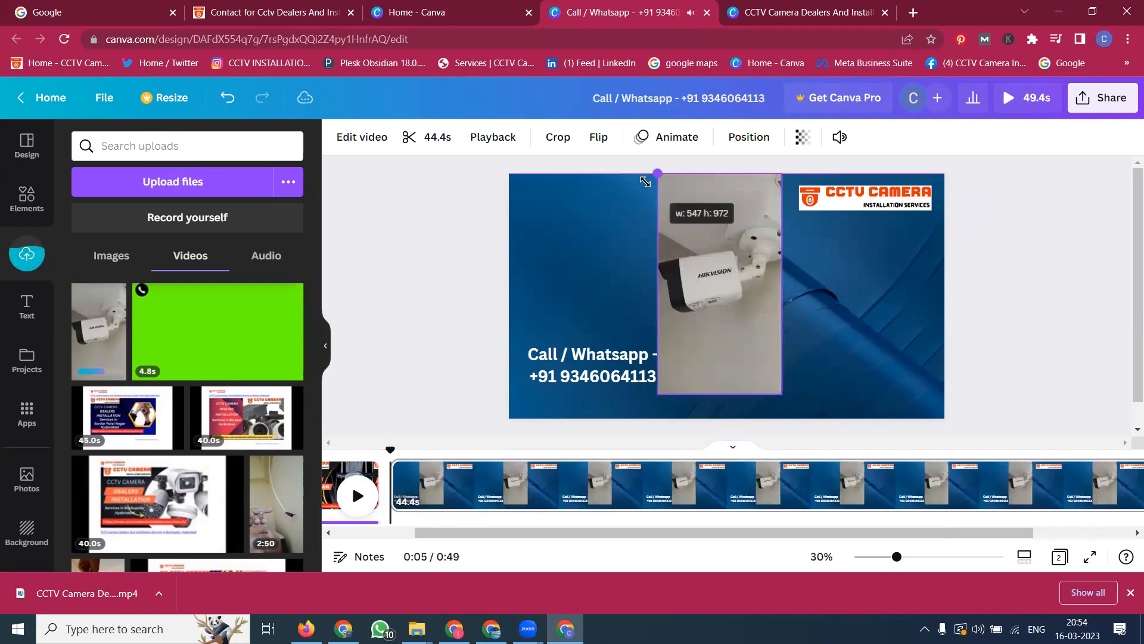
pyautogui.moveTo(782, 394); pyautogui.dragTo(796, 419)
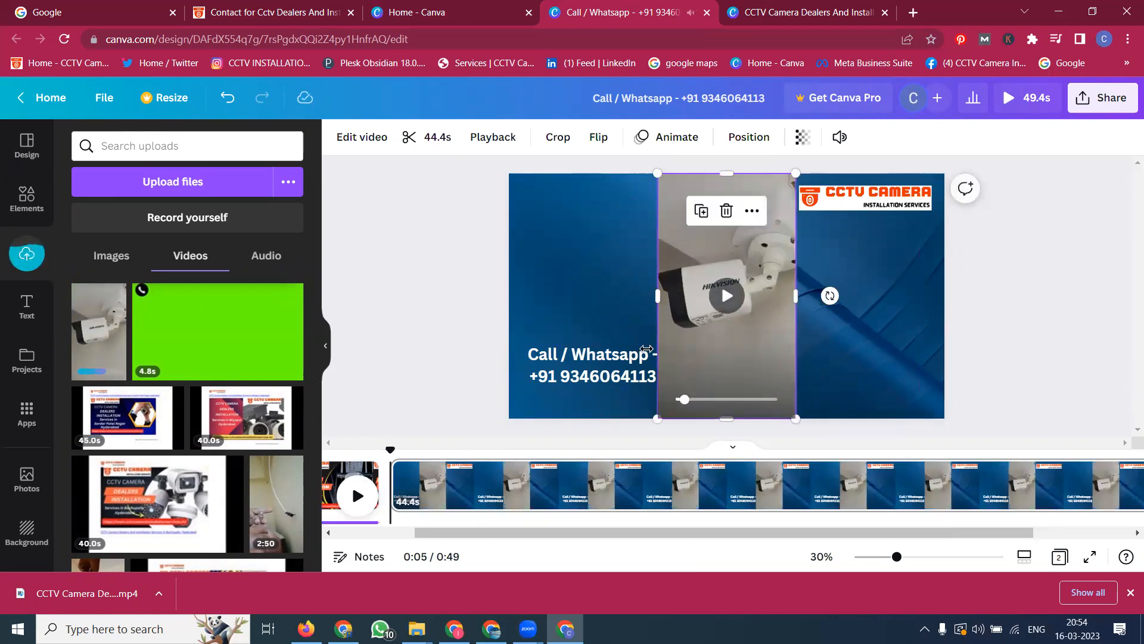
# Step: Nudge the contact text box slightly left and deselect it
pyautogui.click(626, 366)
pyautogui.moveTo(625, 367); pyautogui.dragTo(616, 369)
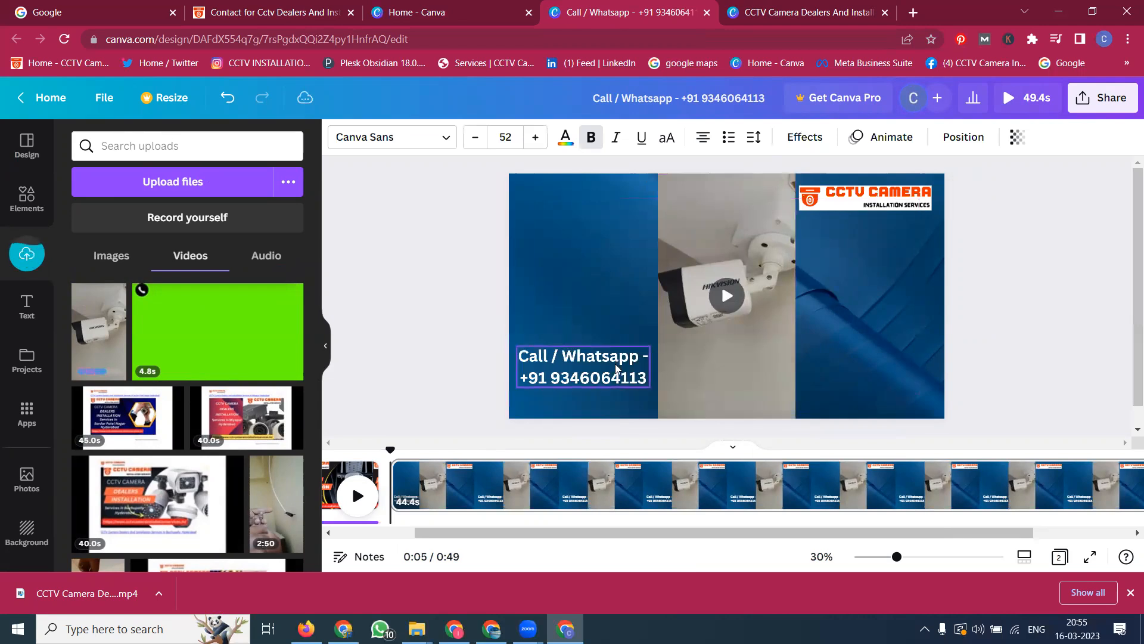
pyautogui.click(453, 306)
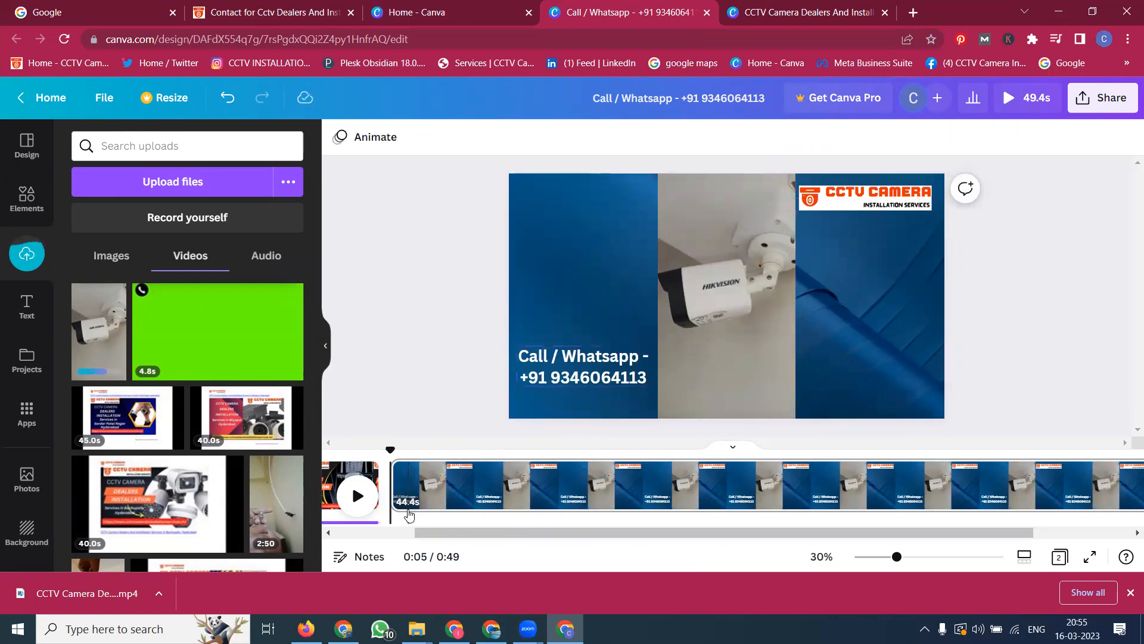
# Step: Scrub through the page's timeline to review the new video clip
pyautogui.click(686, 489)
pyautogui.click(941, 497)
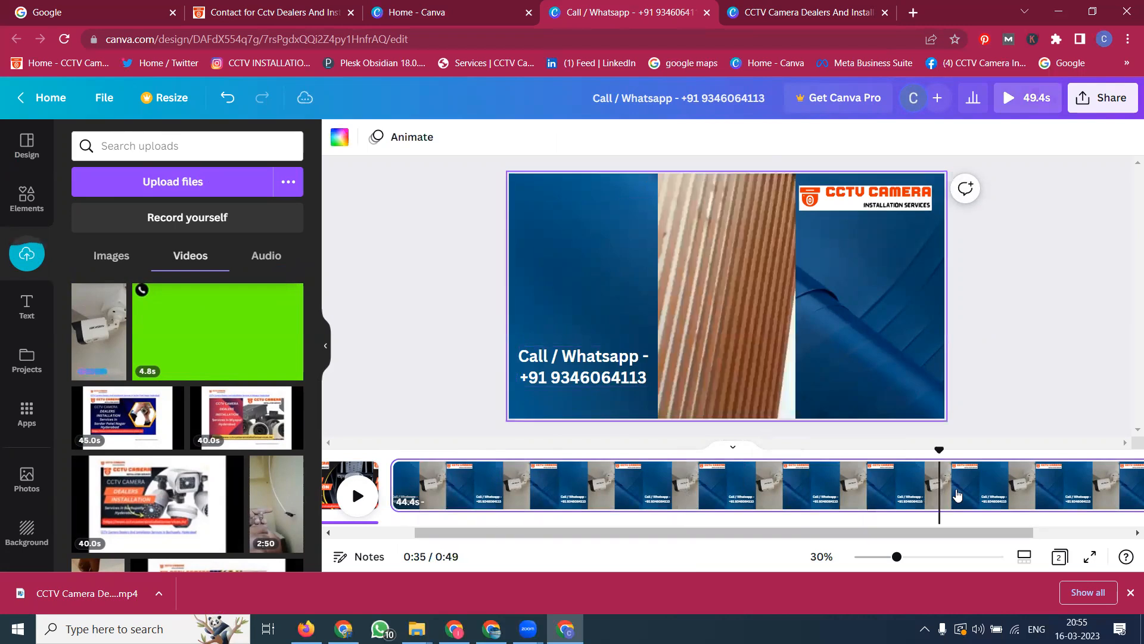
pyautogui.click(1063, 489)
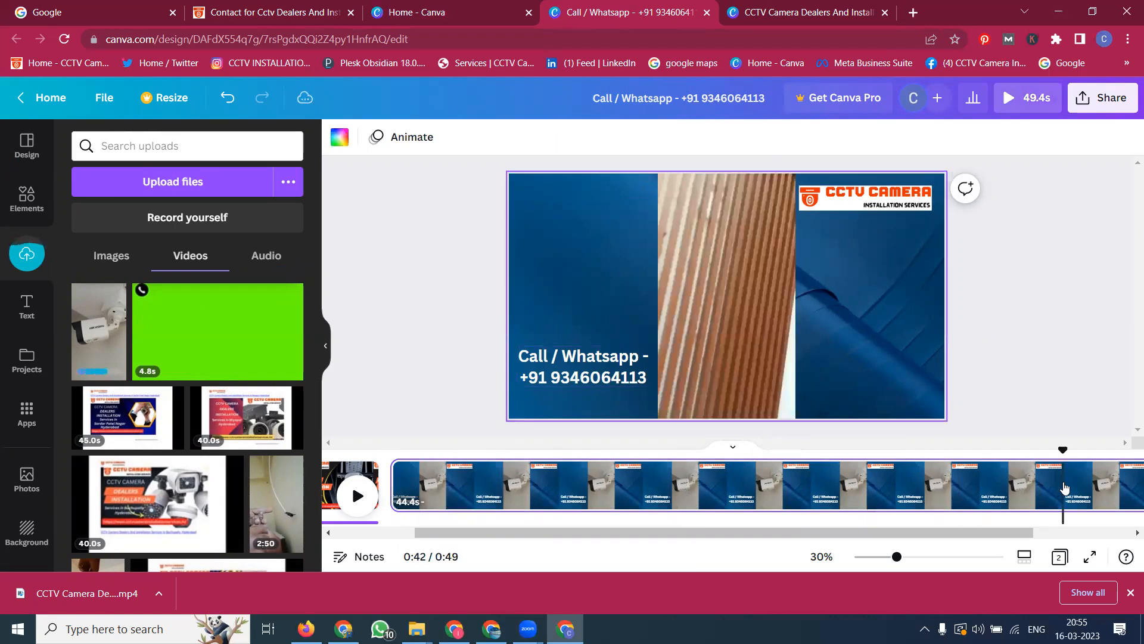
pyautogui.click(1116, 487)
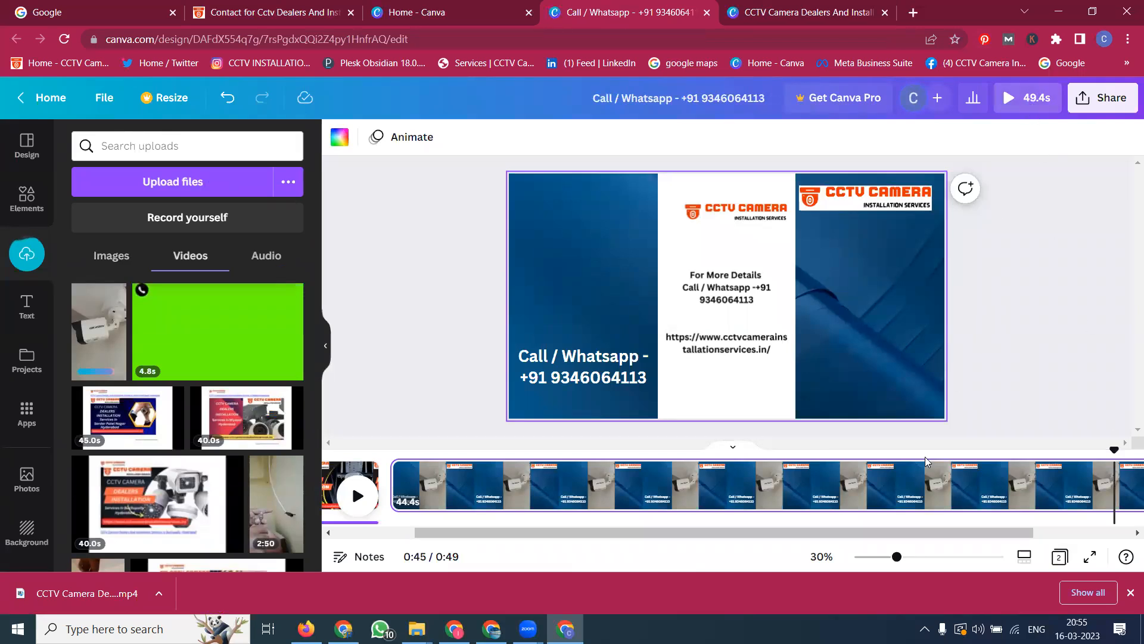
pyautogui.moveTo(939, 528); pyautogui.dragTo(1078, 527)
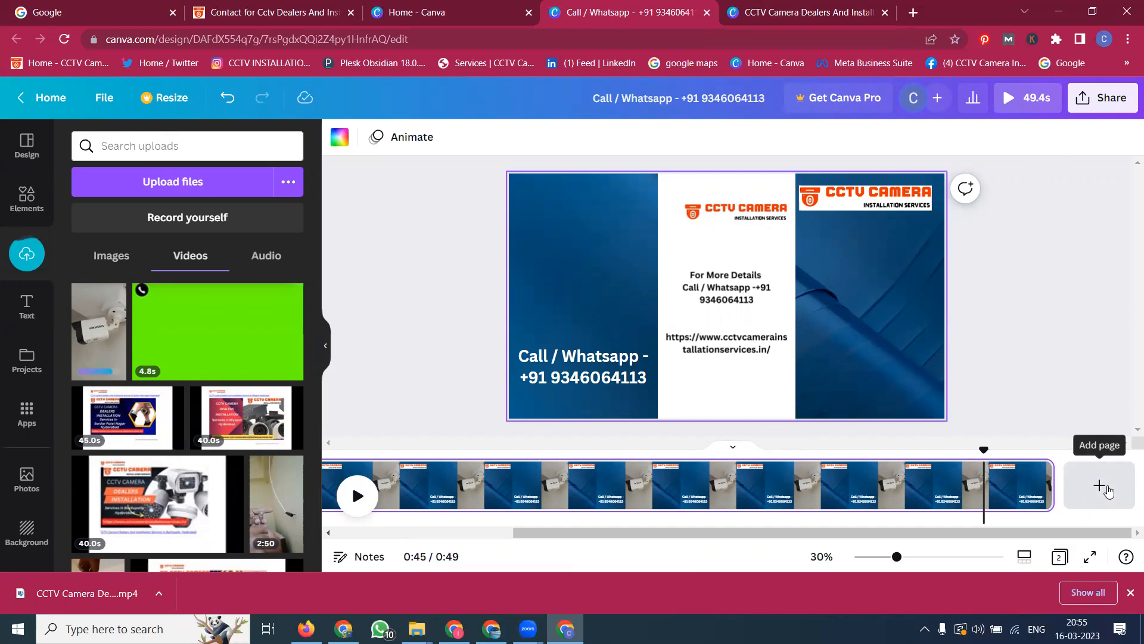
# Step: Switch to the other CCTV Camera Dealers design and undo its last change to restore the opening page
pyautogui.click(819, 12)
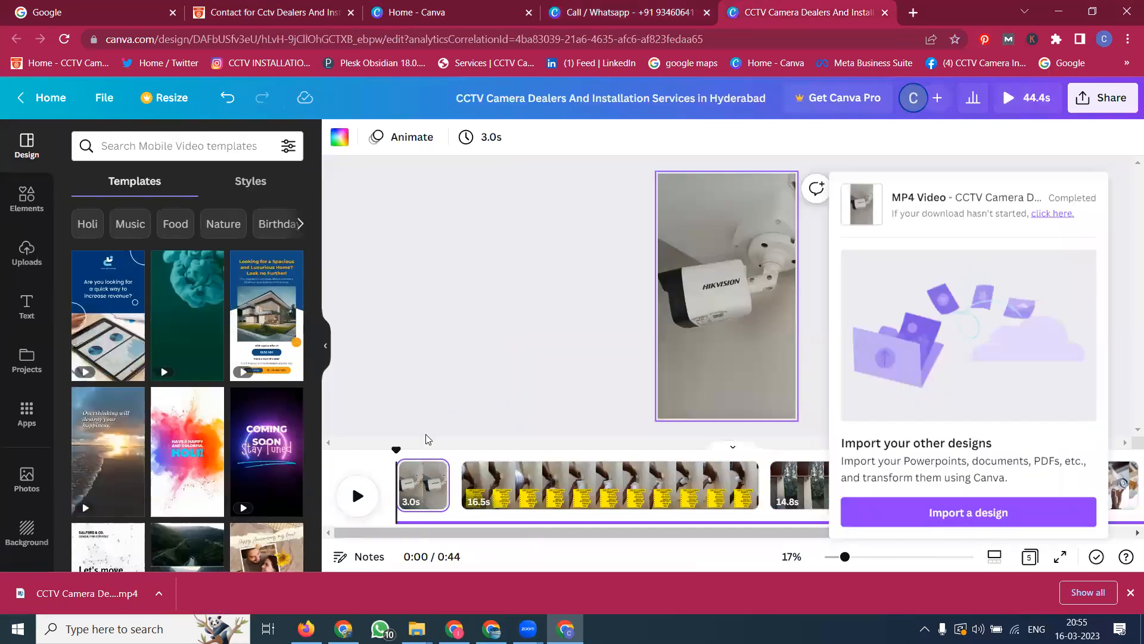
pyautogui.click(442, 413)
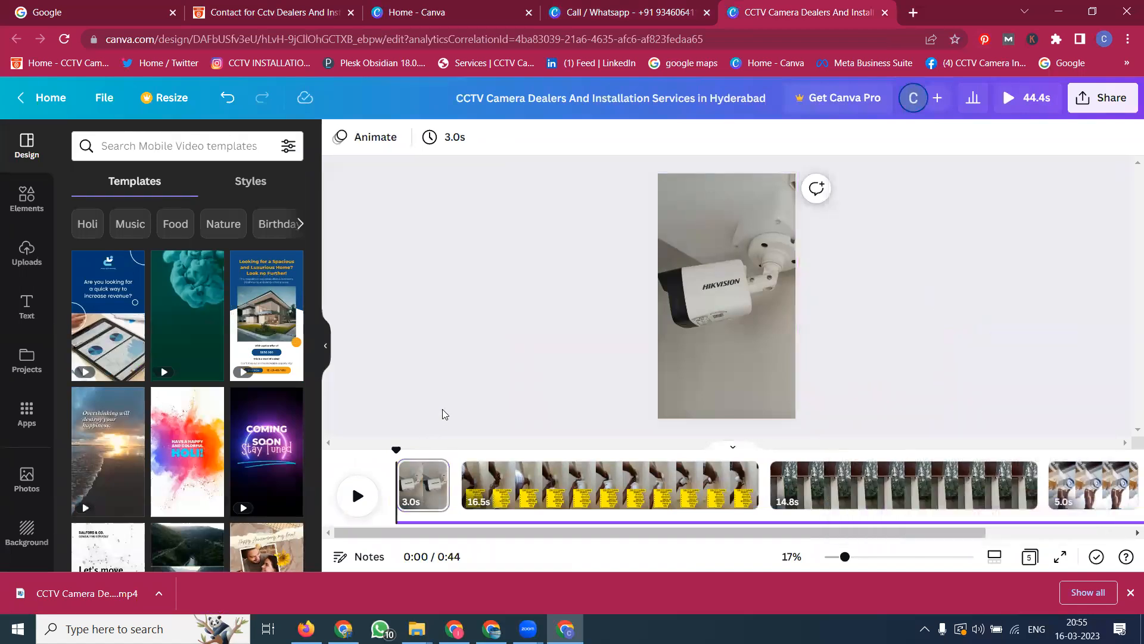
pyautogui.hotkey('ctrl', 'z')
pyautogui.click(434, 482)
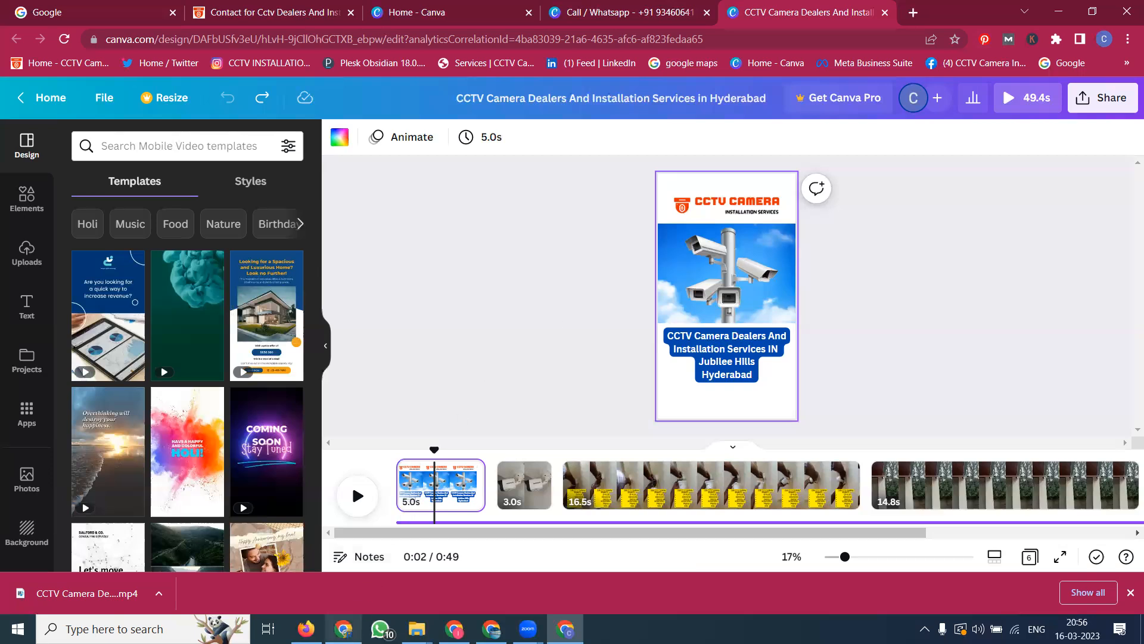
pyautogui.moveTo(353, 624)
pyautogui.click(557, 322)
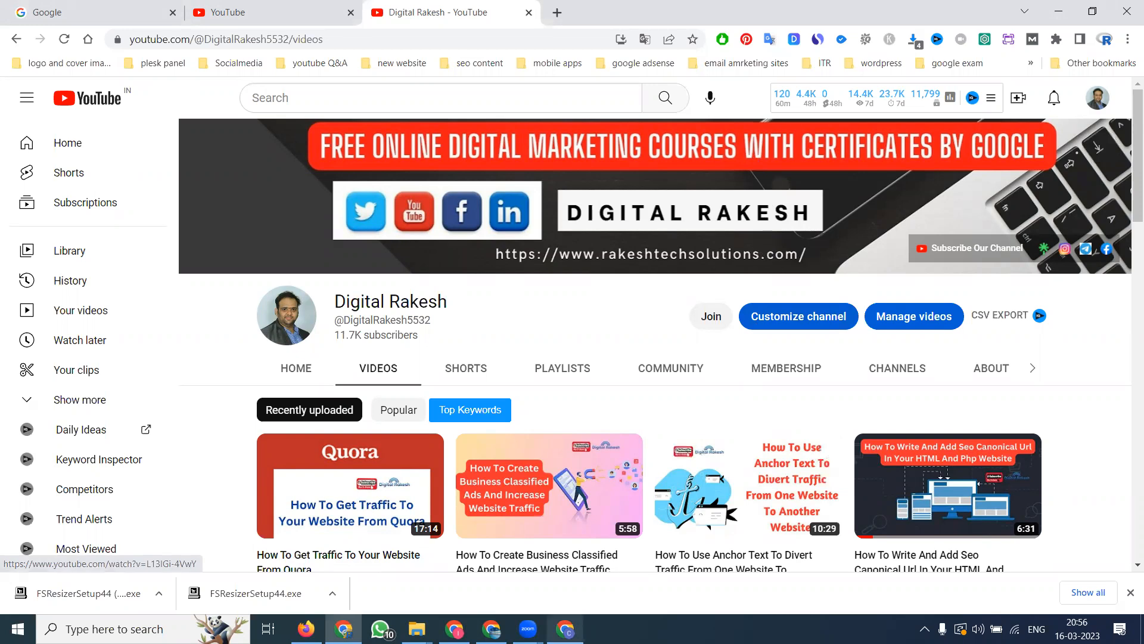
pyautogui.click(565, 630)
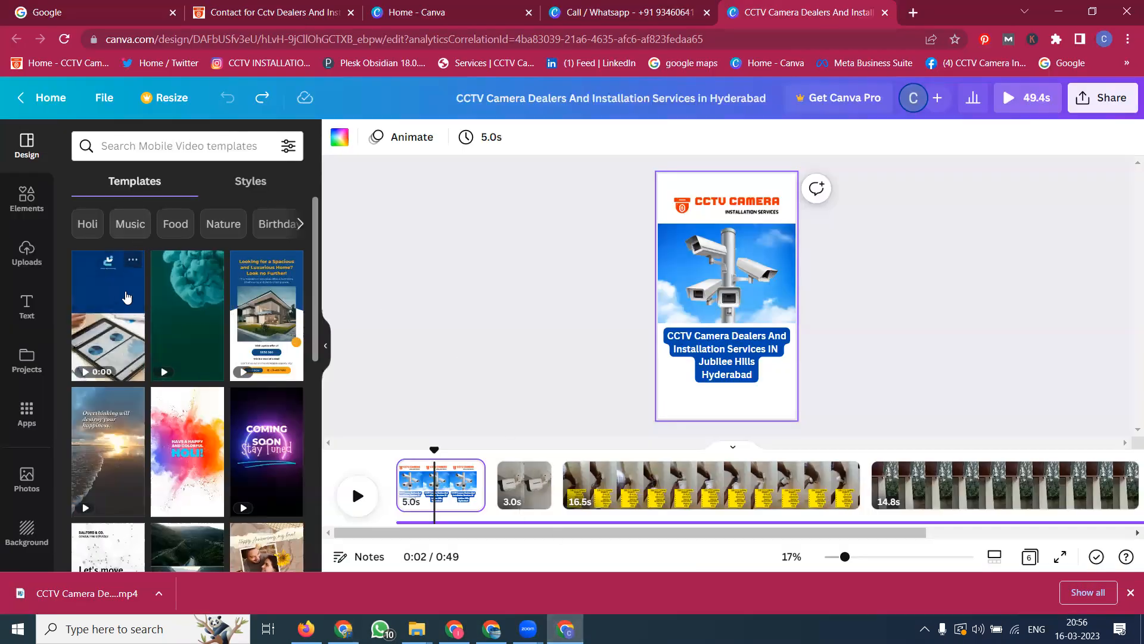
pyautogui.click(26, 253)
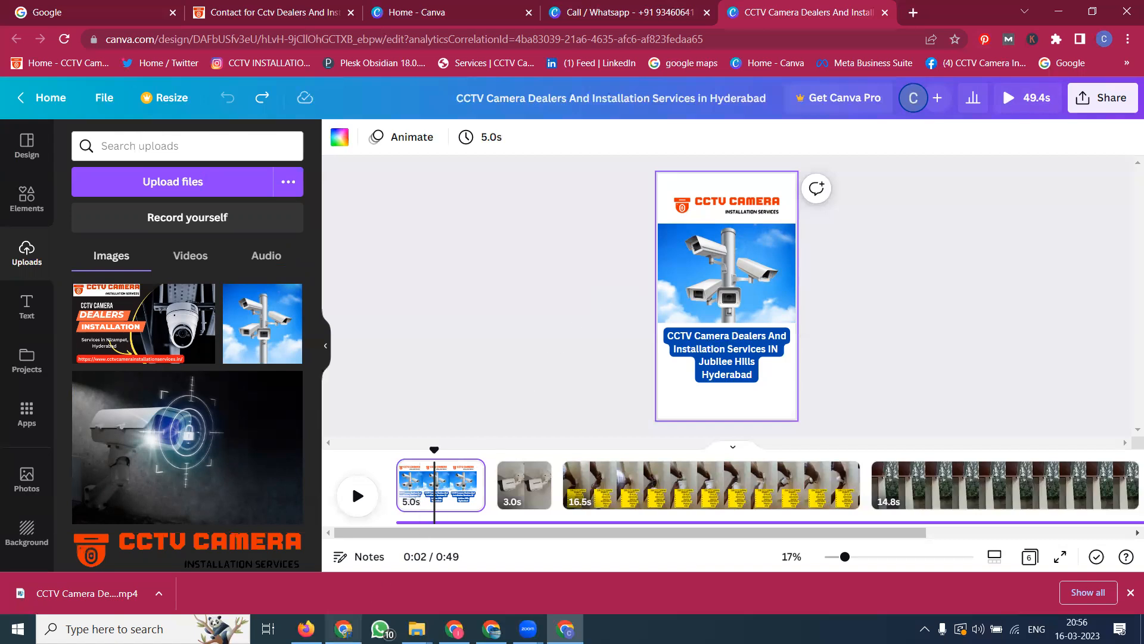
pyautogui.moveTo(343, 628)
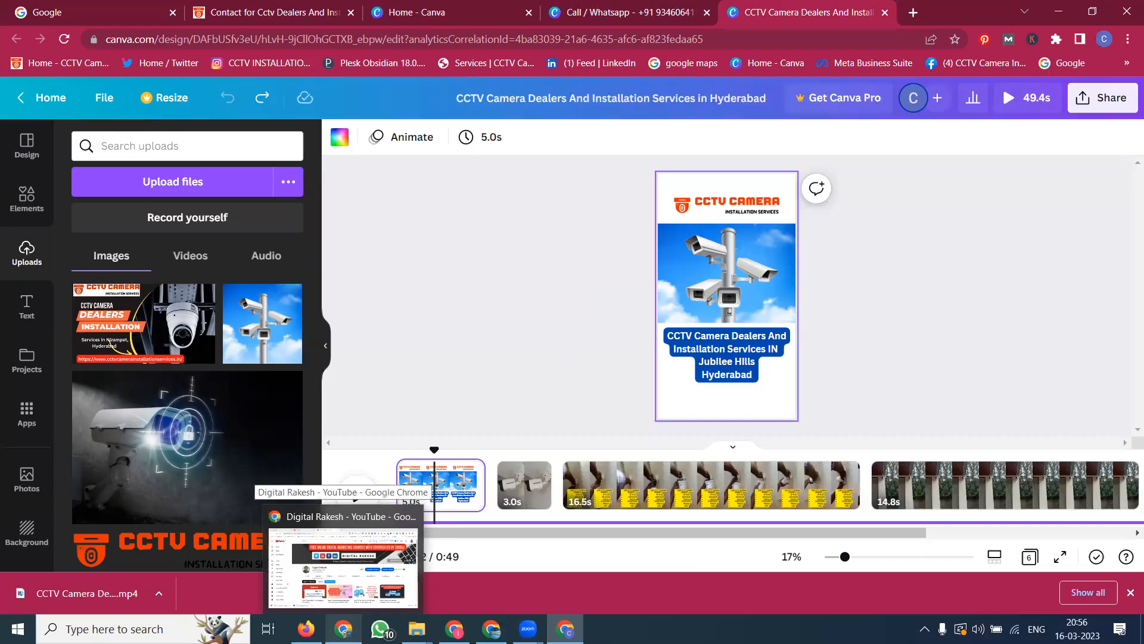
pyautogui.click(344, 629)
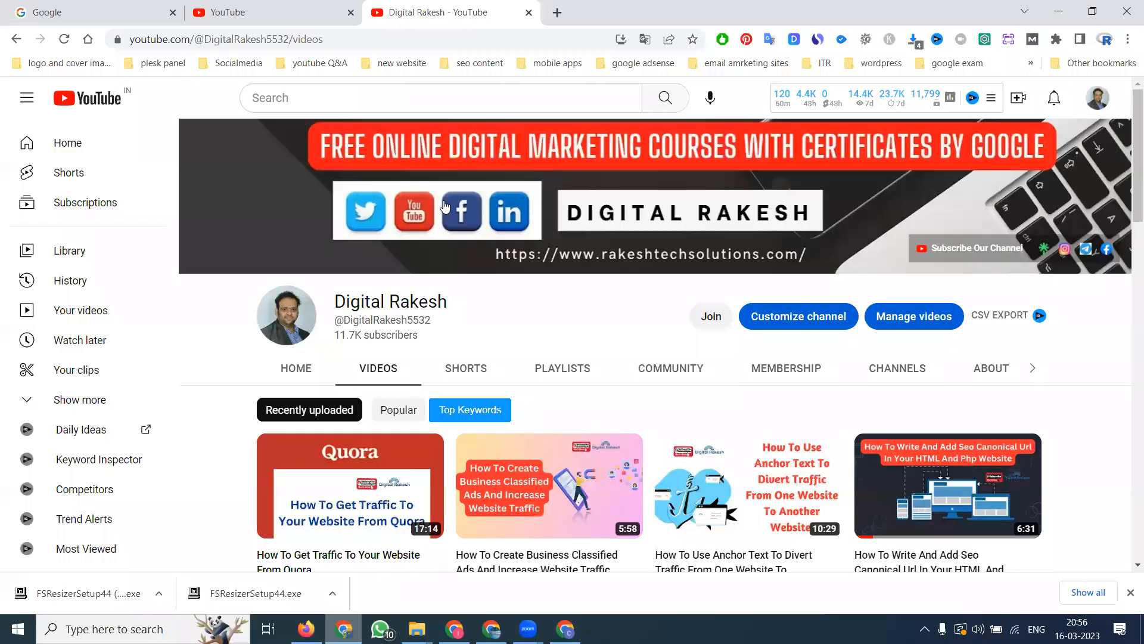